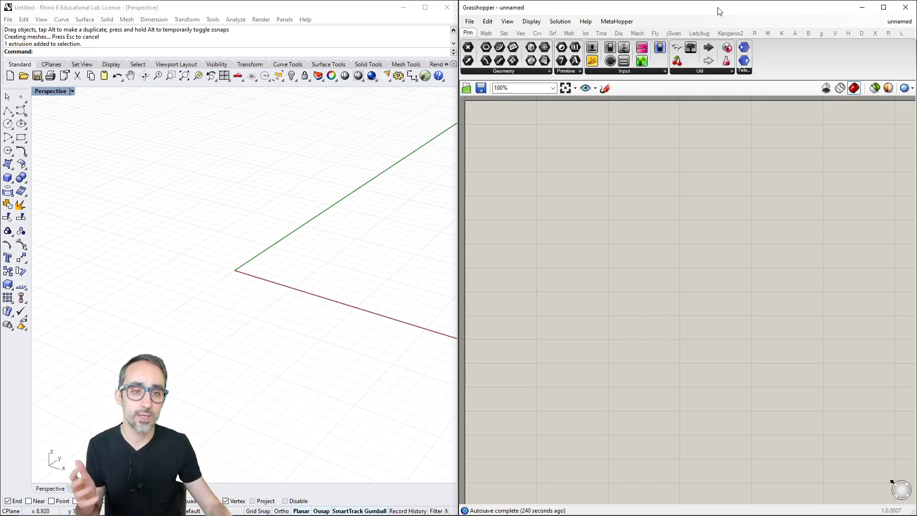
Step: Look through the File and Solution menu options, then close them without changes
{"action": "left_click", "coordinate": [479, 22]}
{"action": "mouse_move", "coordinate": [576, 26]}
{"action": "mouse_move", "coordinate": [472, 24]}
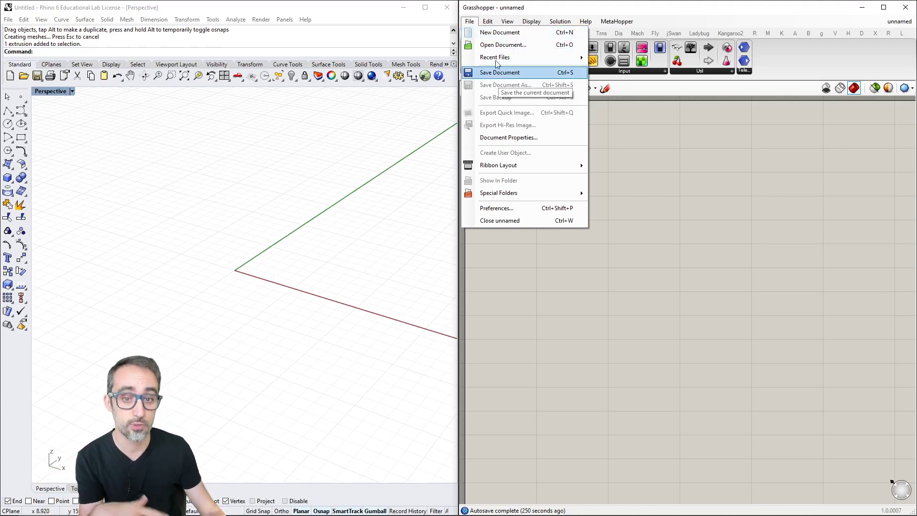
{"action": "mouse_move", "coordinate": [529, 193]}
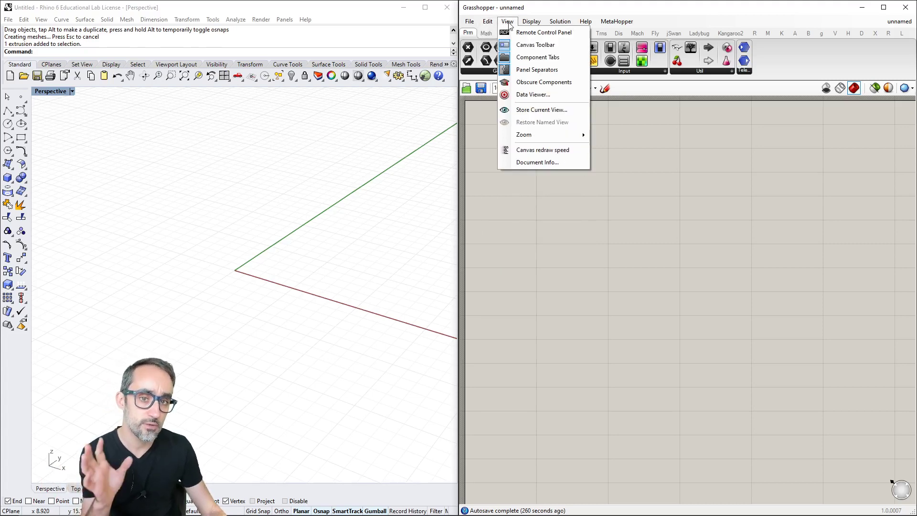
{"action": "mouse_move", "coordinate": [529, 26]}
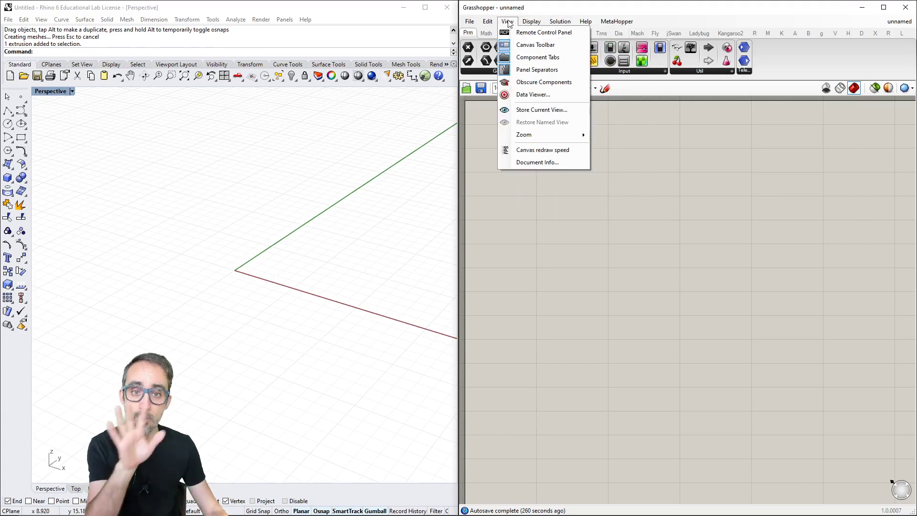
{"action": "left_click", "coordinate": [549, 15]}
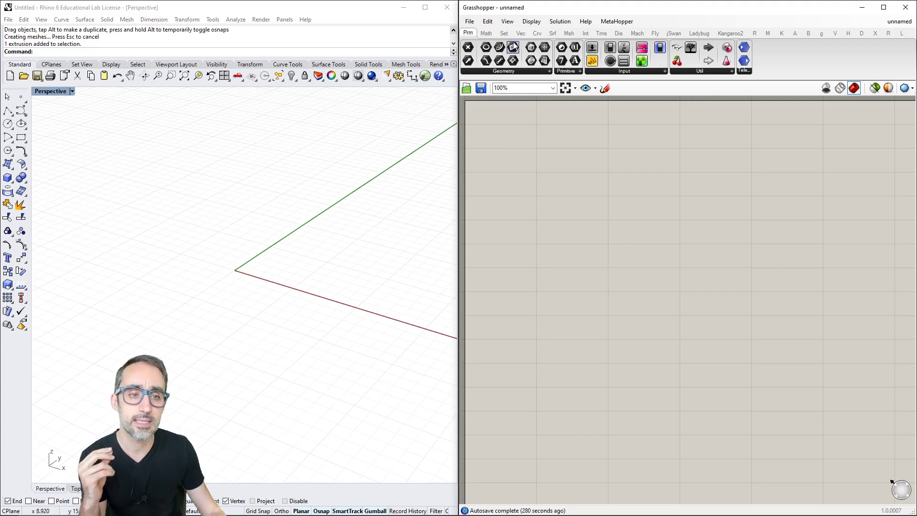
Step: Browse the Math, Sets, Vector, Curve and Surface component tabs, settling on Vector
{"action": "left_click", "coordinate": [484, 33]}
{"action": "left_click", "coordinate": [504, 34]}
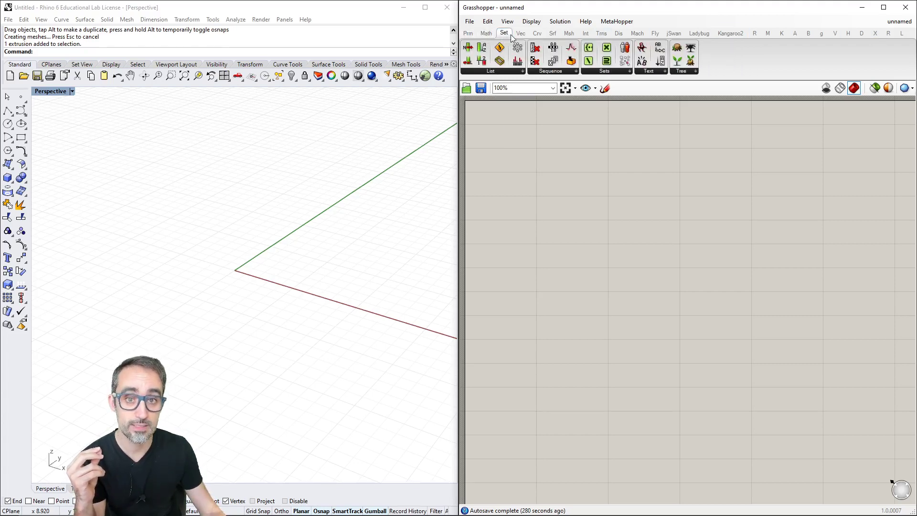
{"action": "left_click", "coordinate": [520, 33]}
{"action": "left_click", "coordinate": [472, 35]}
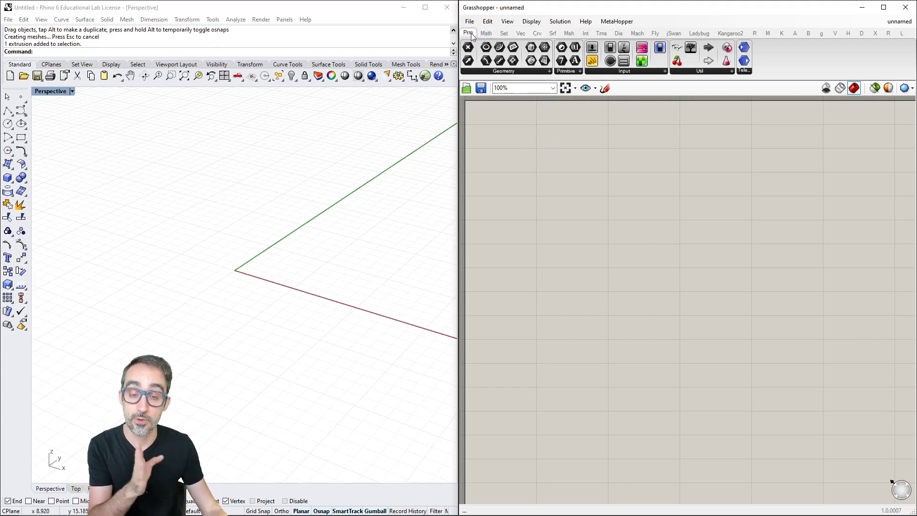
{"action": "left_click", "coordinate": [486, 33]}
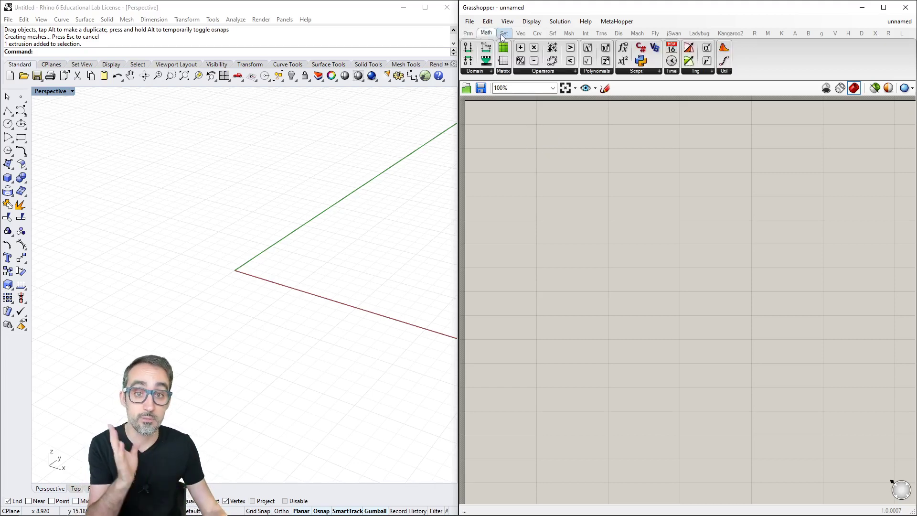
{"action": "left_click", "coordinate": [504, 33]}
{"action": "left_click", "coordinate": [521, 33]}
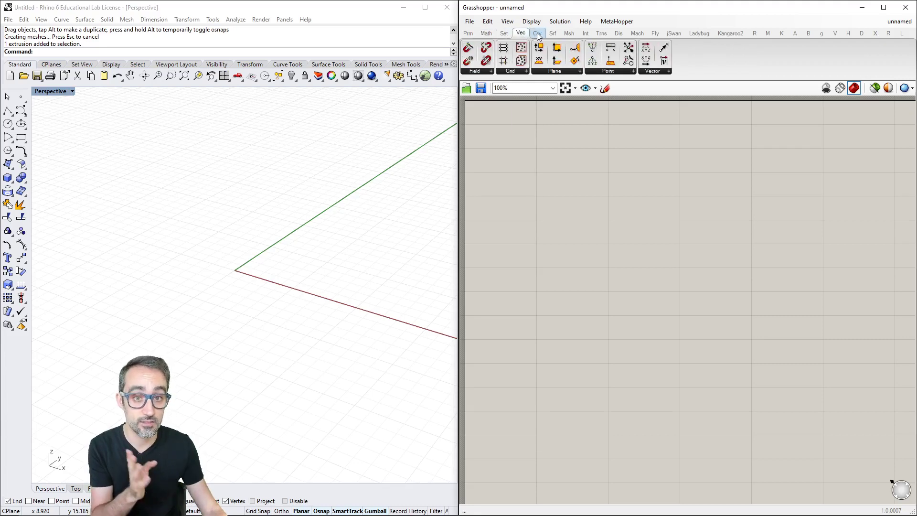
{"action": "left_click", "coordinate": [538, 35]}
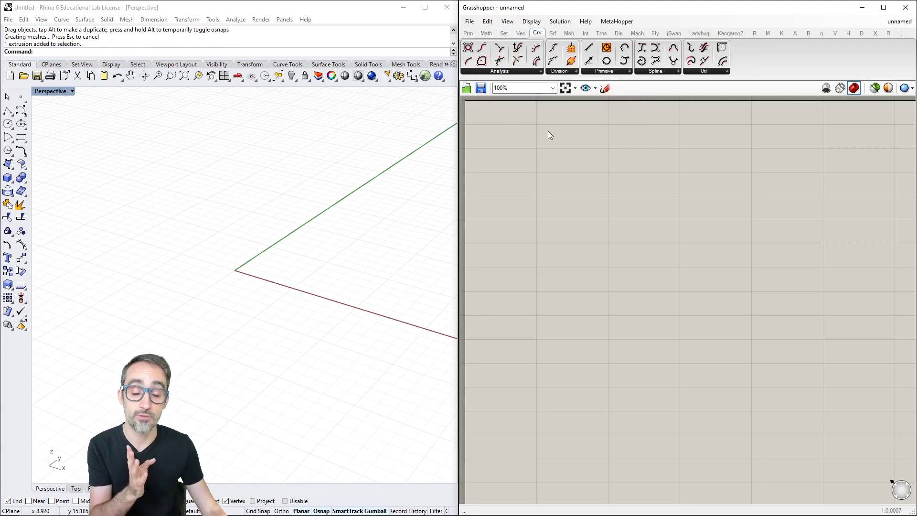
{"action": "left_click", "coordinate": [554, 34]}
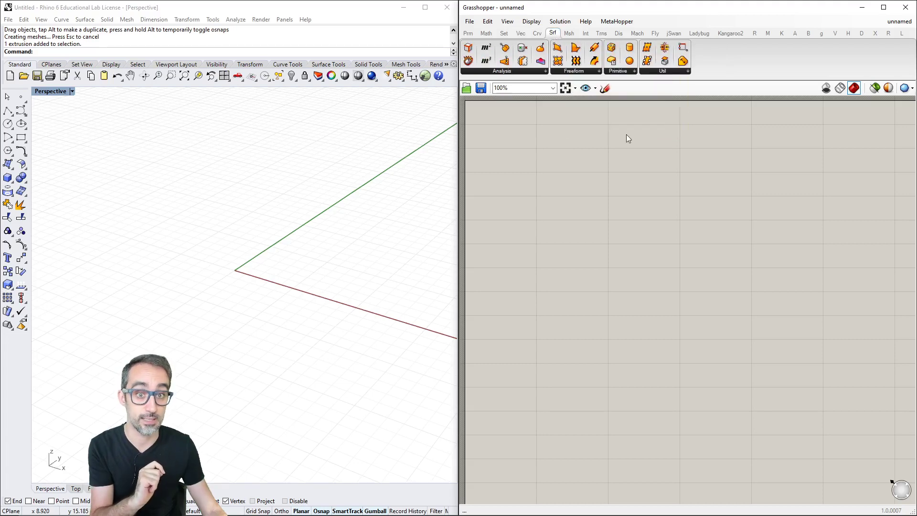
{"action": "left_click", "coordinate": [521, 34]}
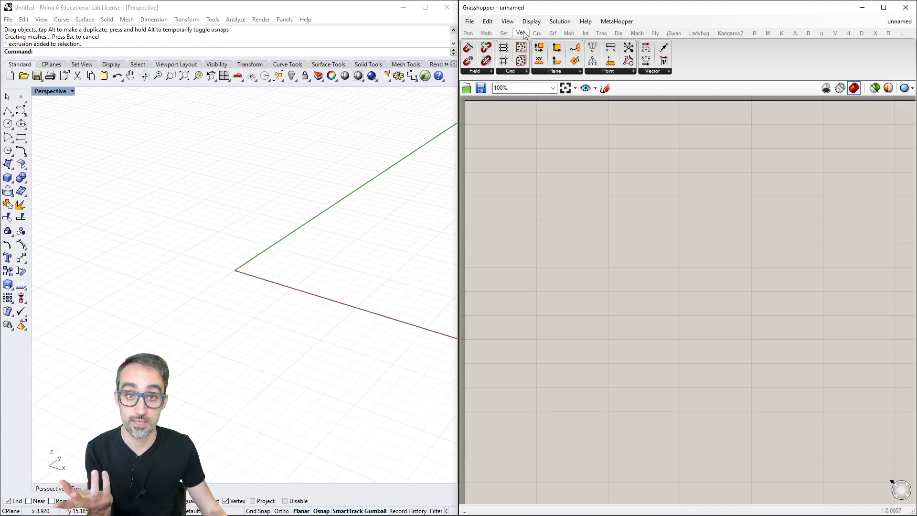
Step: Expand the Grid, Plane, Point and Vector dropdowns, finishing with the Point list open
{"action": "left_click", "coordinate": [521, 72]}
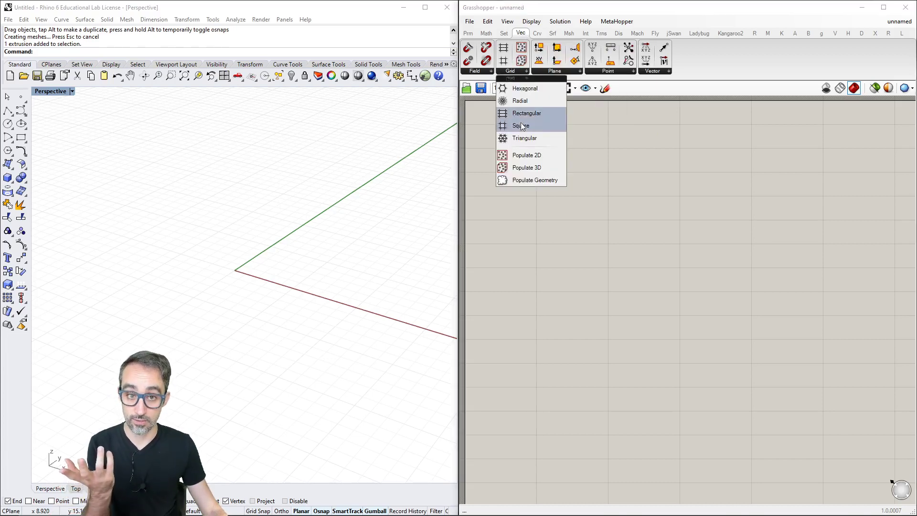
{"action": "left_click", "coordinate": [565, 71]}
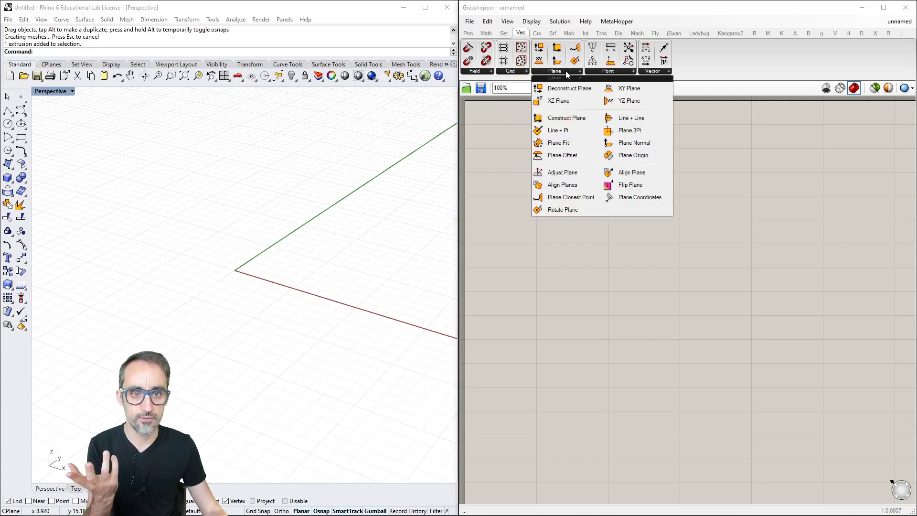
{"action": "left_click", "coordinate": [609, 71]}
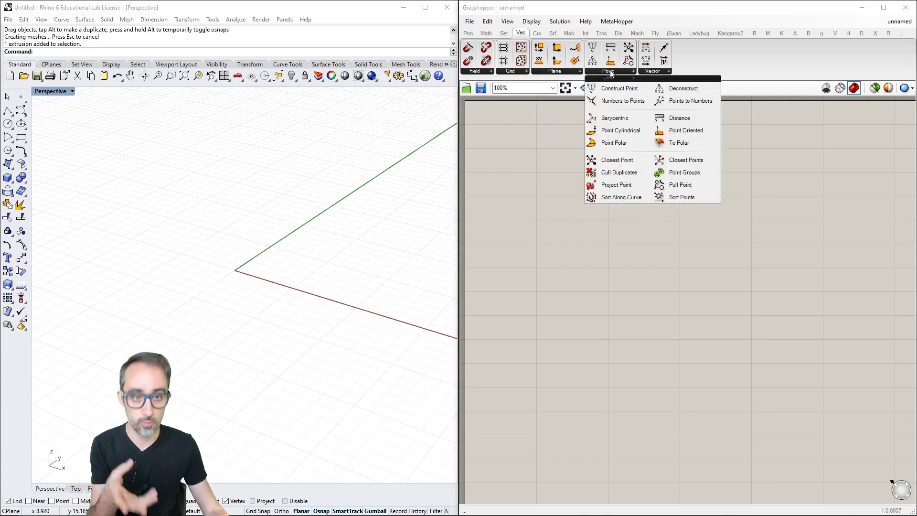
{"action": "left_click", "coordinate": [654, 71]}
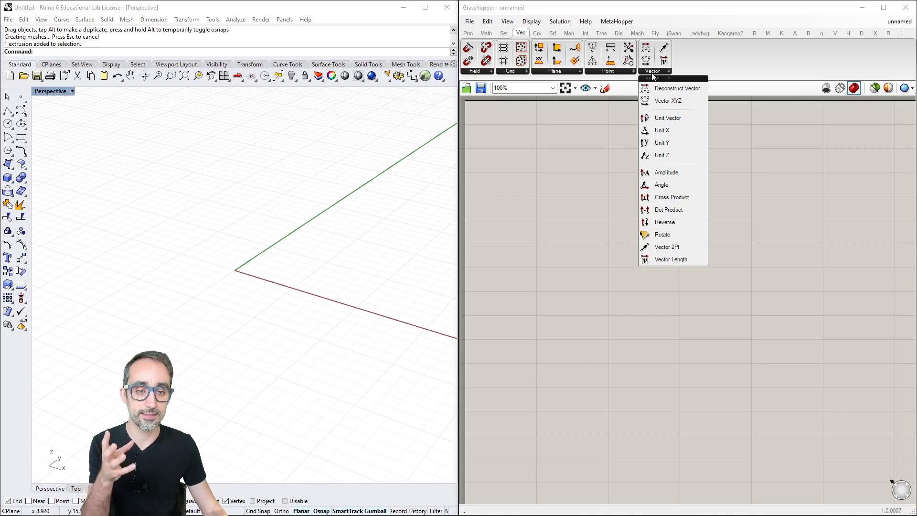
{"action": "left_click", "coordinate": [617, 71]}
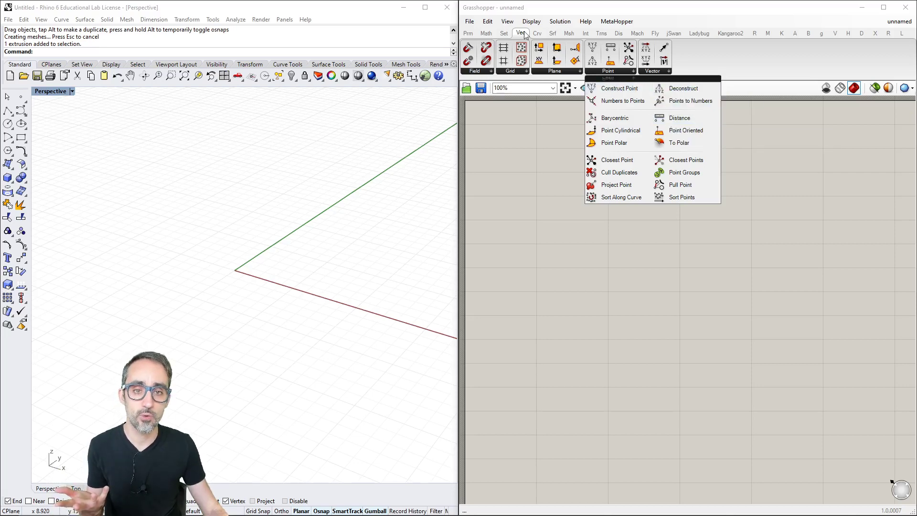
{"action": "left_click", "coordinate": [607, 71]}
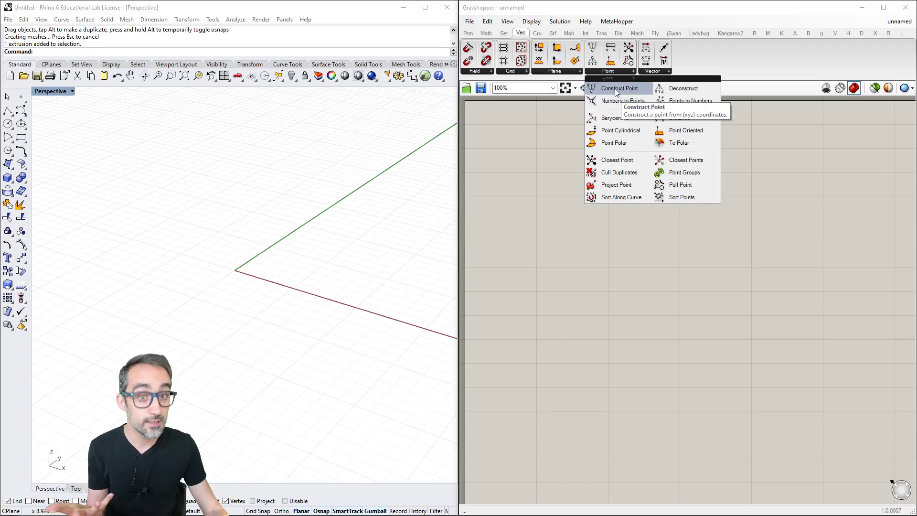
Step: Place a Construct Point component from the Point dropdown onto the canvas
{"action": "left_click", "coordinate": [615, 87]}
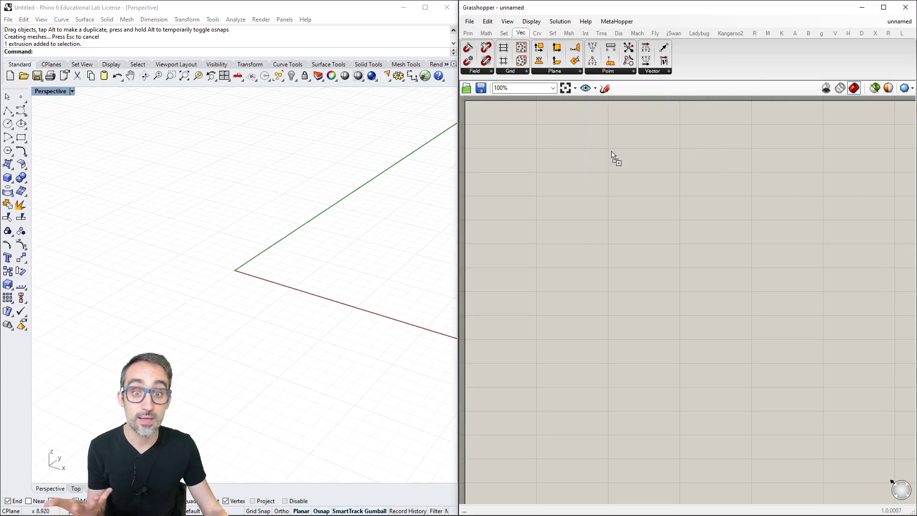
{"action": "left_click", "coordinate": [619, 211]}
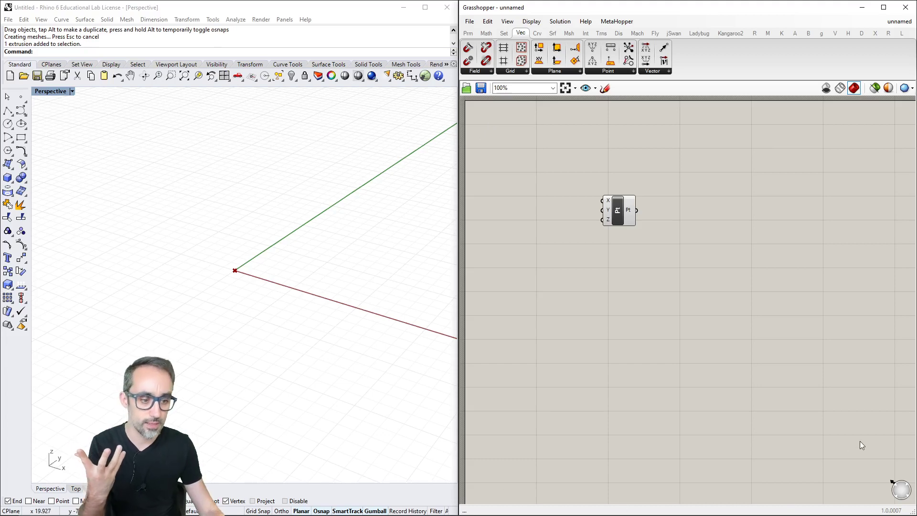
Step: Zoom and pan the canvas to frame the Construct Point component
{"action": "scroll", "coordinate": [548, 202], "scroll_direction": "down", "scroll_amount": 4}
{"action": "right_click_drag", "start_coordinate": [549, 205], "coordinate": [572, 219]}
{"action": "scroll", "coordinate": [545, 199], "scroll_direction": "up", "scroll_amount": 4}
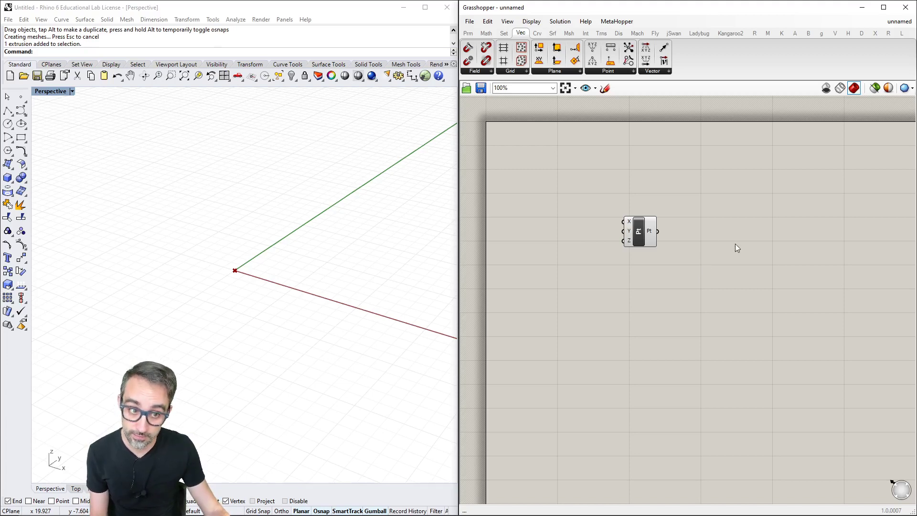
{"action": "right_click_drag", "start_coordinate": [736, 245], "coordinate": [735, 265]}
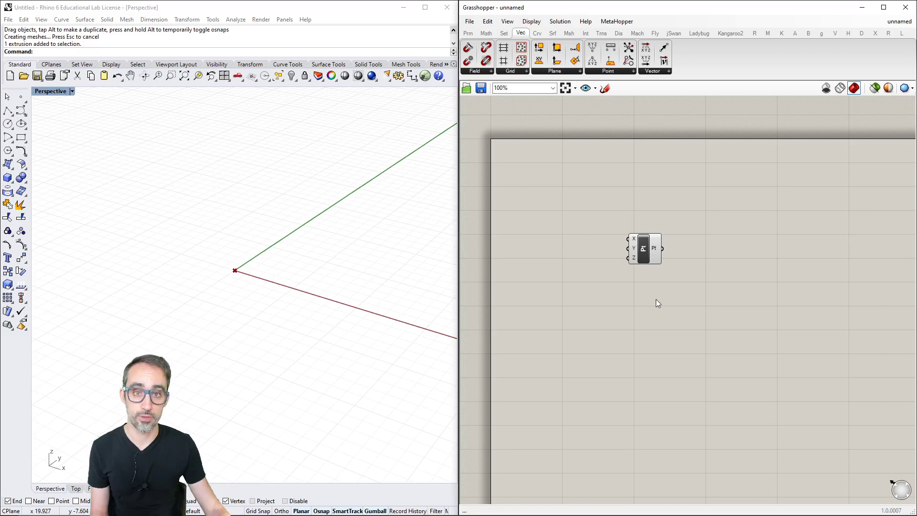
{"action": "scroll", "coordinate": [647, 268], "scroll_direction": "up", "scroll_amount": 3}
{"action": "scroll", "coordinate": [646, 268], "scroll_direction": "down", "scroll_amount": 3}
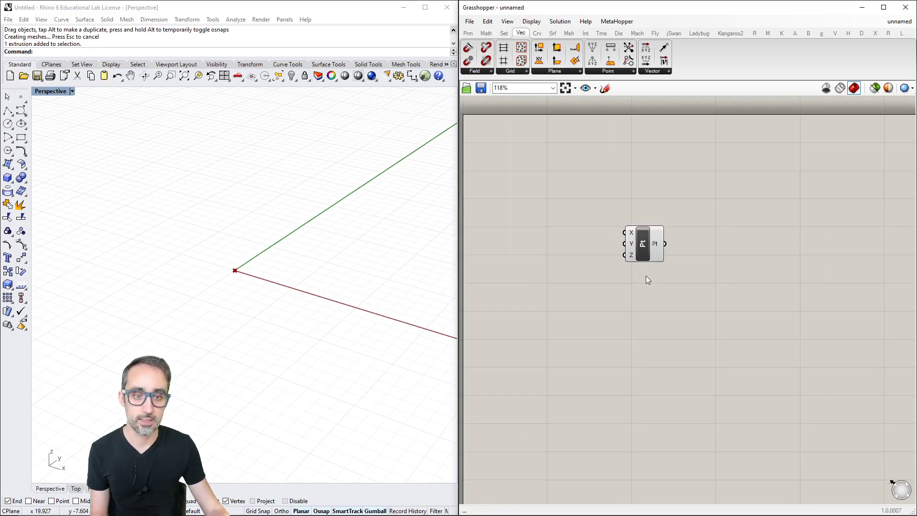
Step: Nudge Construct Point up and right and inspect its Pt output options without changes
{"action": "left_click", "coordinate": [642, 249]}
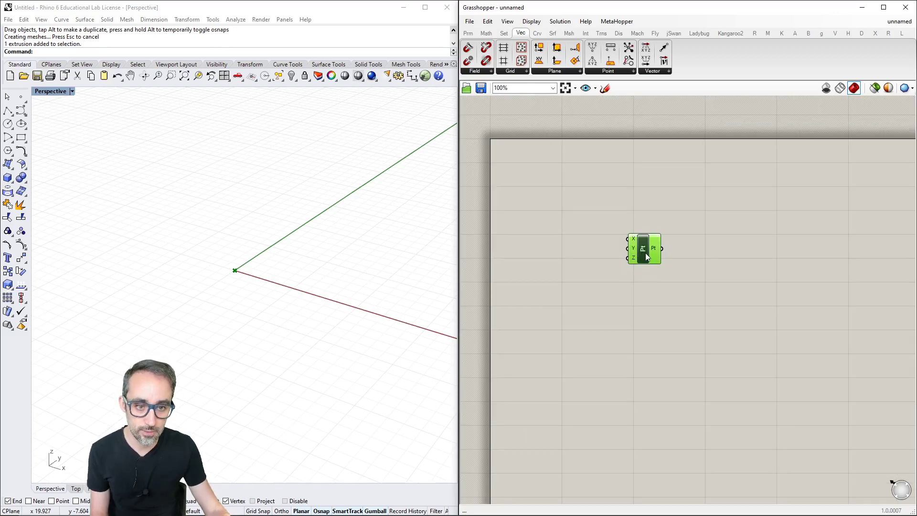
{"action": "left_click_drag", "start_coordinate": [642, 249], "coordinate": [667, 245]}
{"action": "left_click", "coordinate": [664, 287]}
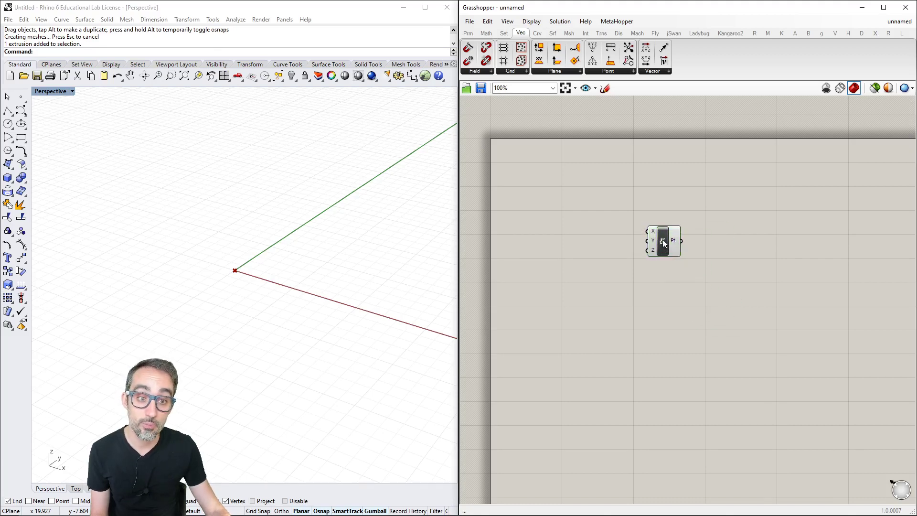
{"action": "right_click", "coordinate": [663, 242]}
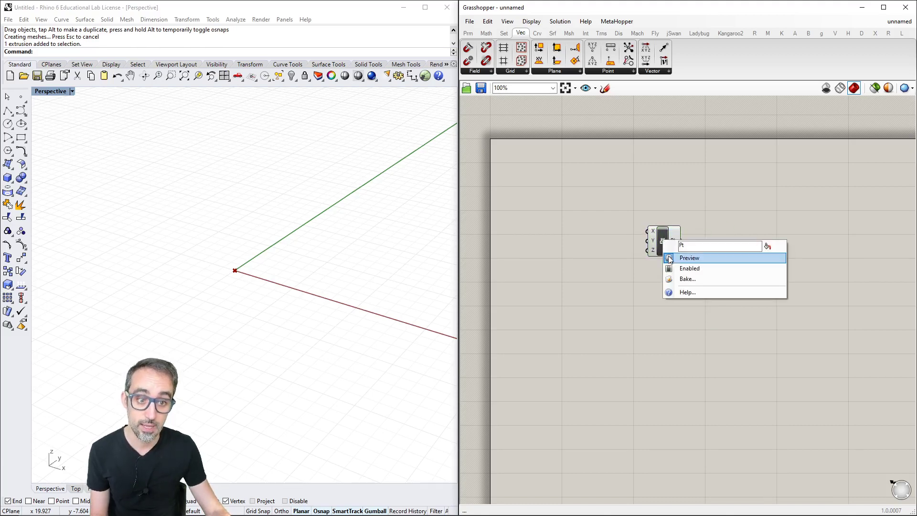
{"action": "left_click", "coordinate": [679, 340]}
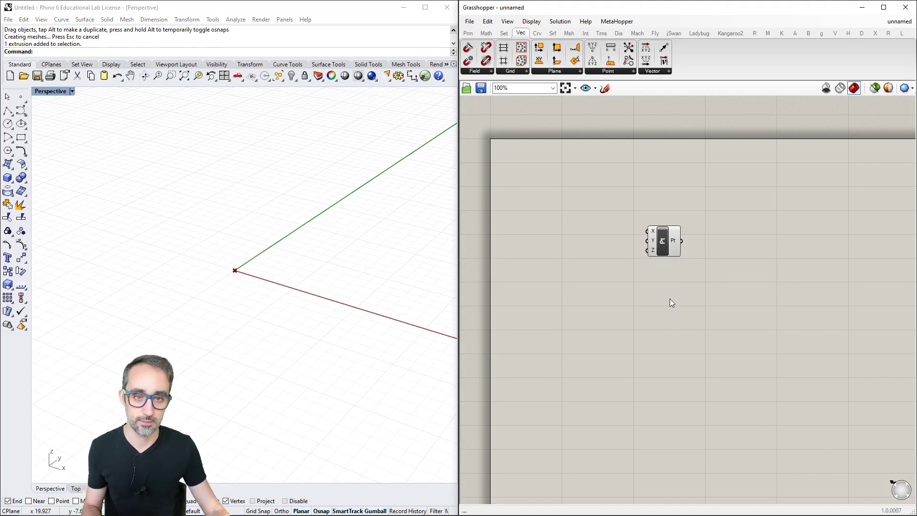
{"action": "scroll", "coordinate": [670, 299], "scroll_direction": "down", "scroll_amount": 4}
{"action": "left_click", "coordinate": [661, 249]}
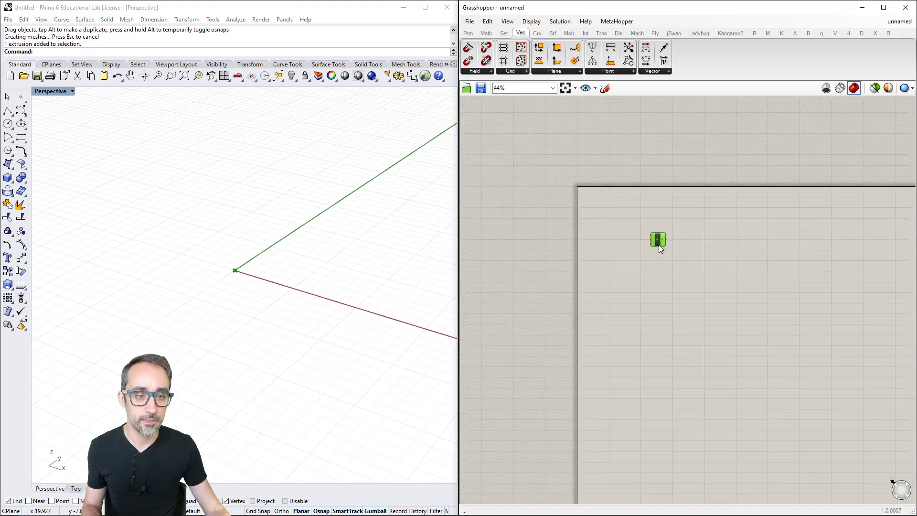
{"action": "scroll", "coordinate": [635, 246], "scroll_direction": "up", "scroll_amount": 4}
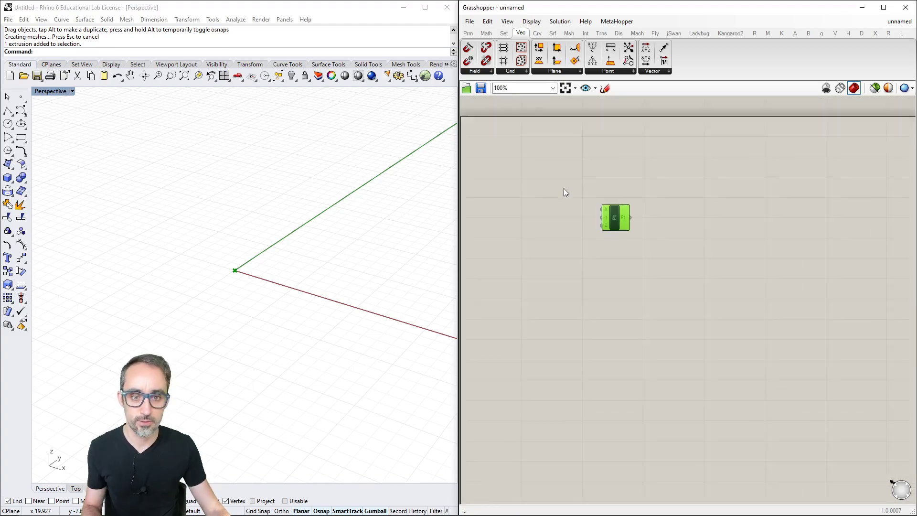
{"action": "scroll", "coordinate": [644, 223], "scroll_direction": "down", "scroll_amount": 1}
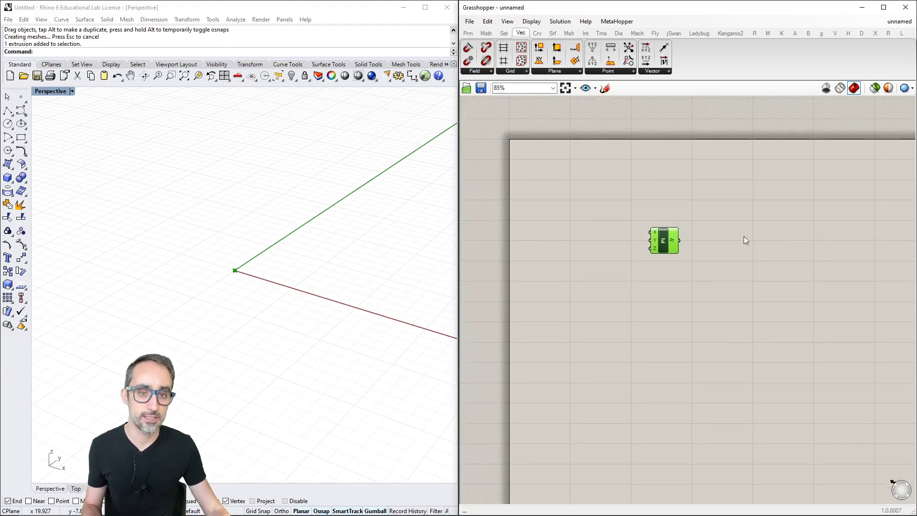
{"action": "left_click", "coordinate": [647, 319]}
{"action": "scroll", "coordinate": [652, 289], "scroll_direction": "up", "scroll_amount": 1}
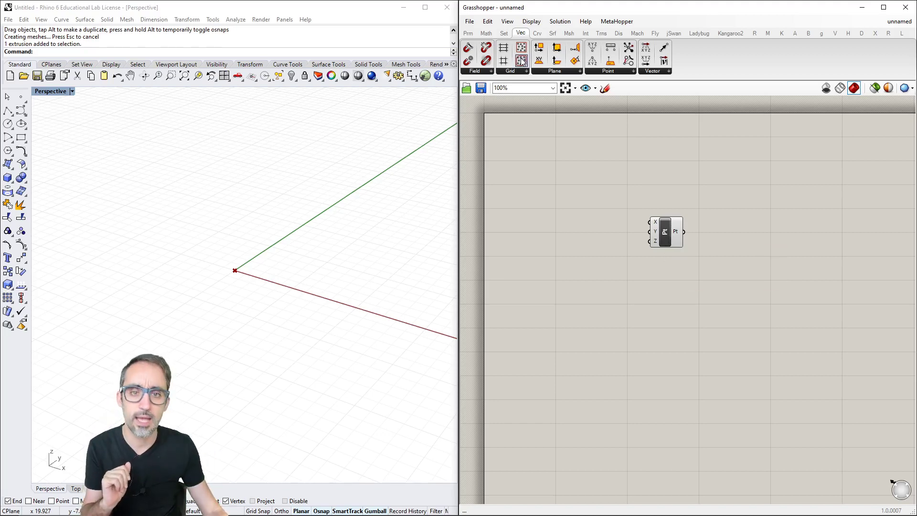
Step: Add a Number Slider from Params > Input and wire it into Construct Point's X input
{"action": "left_click", "coordinate": [468, 33]}
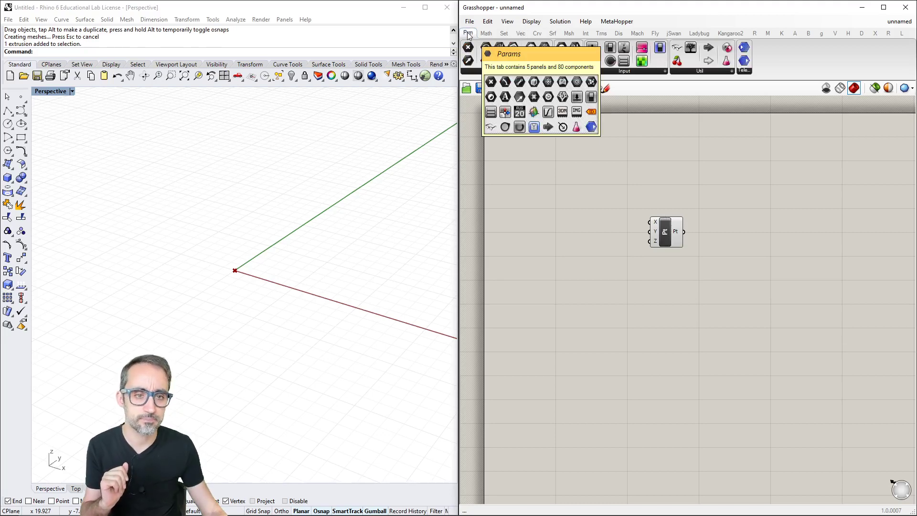
{"action": "left_click", "coordinate": [637, 72]}
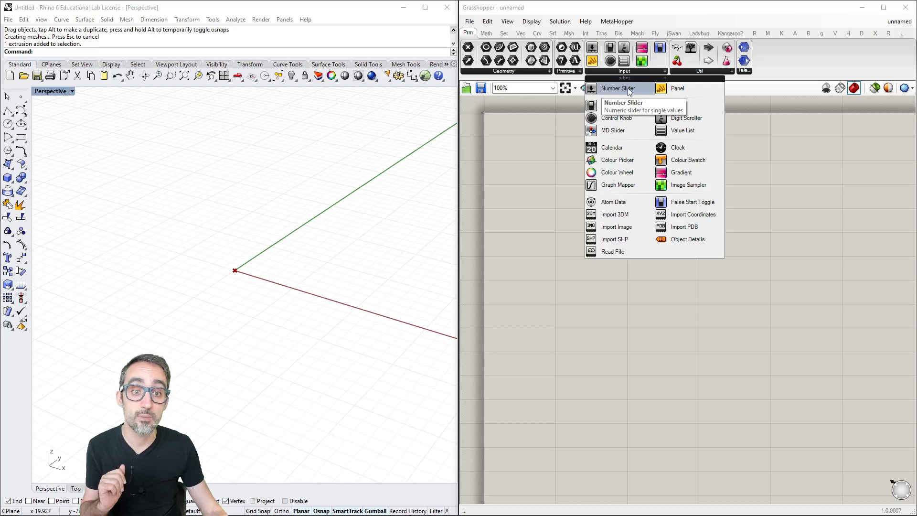
{"action": "left_click", "coordinate": [621, 87]}
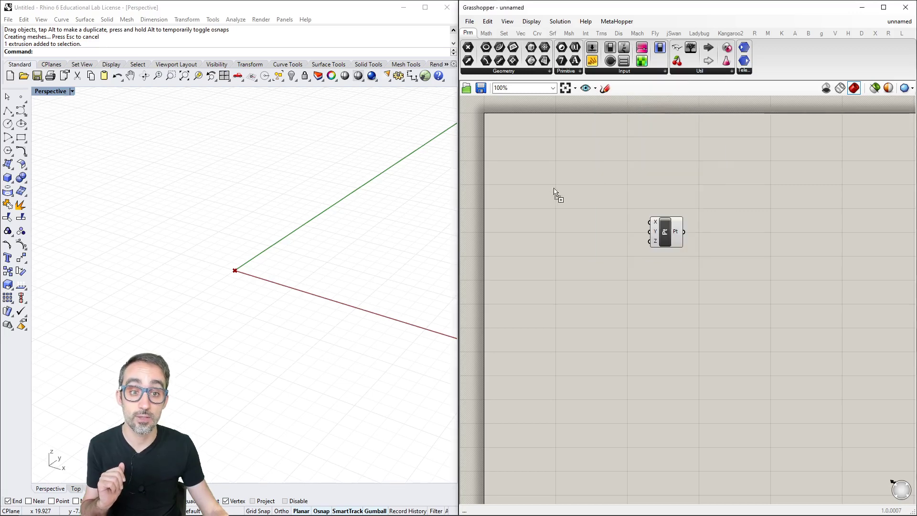
{"action": "left_click", "coordinate": [553, 220]}
{"action": "left_click_drag", "start_coordinate": [569, 222], "coordinate": [575, 225]}
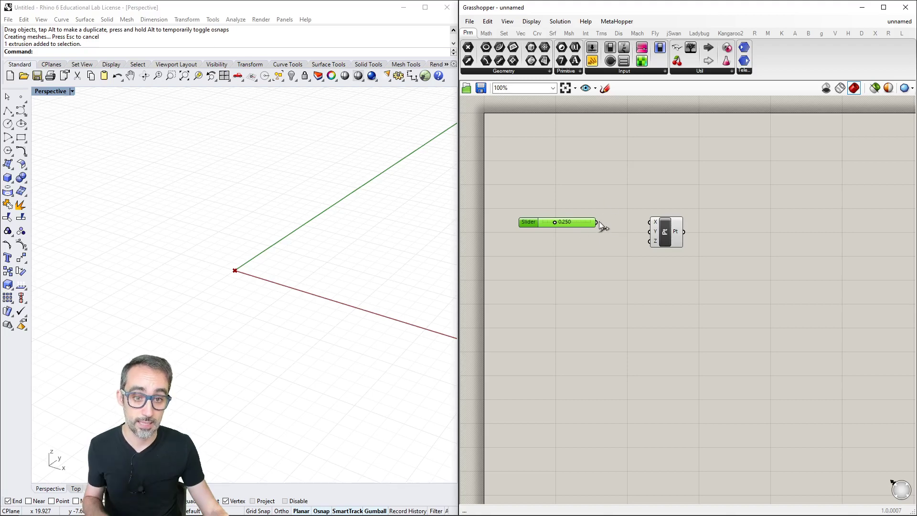
{"action": "left_click_drag", "start_coordinate": [596, 222], "coordinate": [590, 251]}
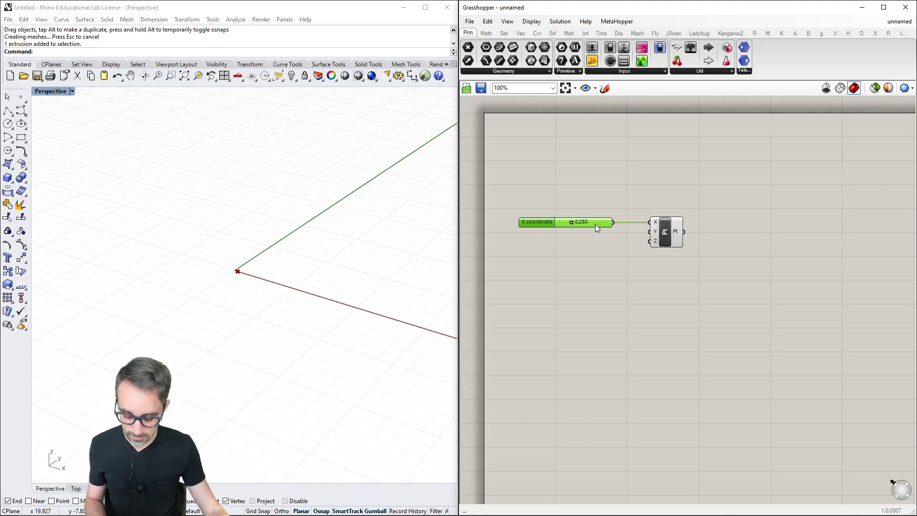
Step: Paste copies of the slider below it and wire the middle one into Y
{"action": "key", "text": "ctrl+v"}
{"action": "key", "text": "ctrl+v"}
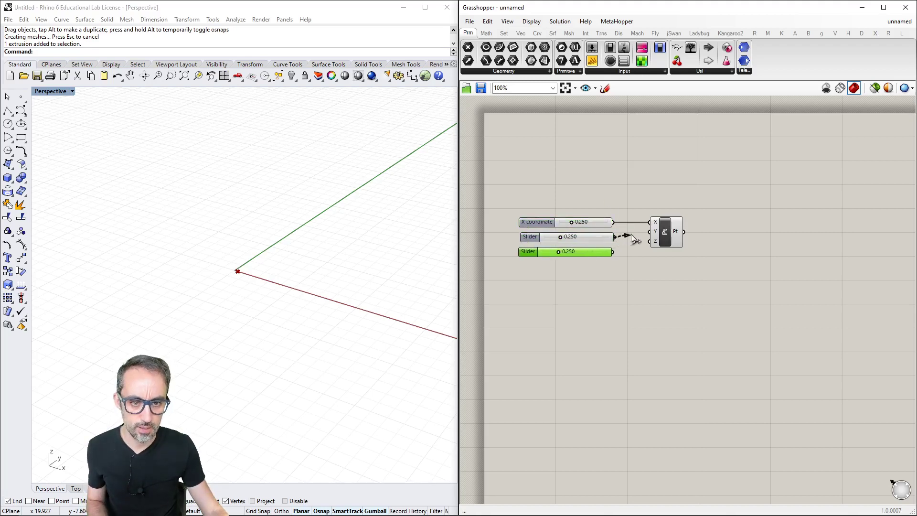
{"action": "left_click_drag", "start_coordinate": [615, 237], "coordinate": [643, 248]}
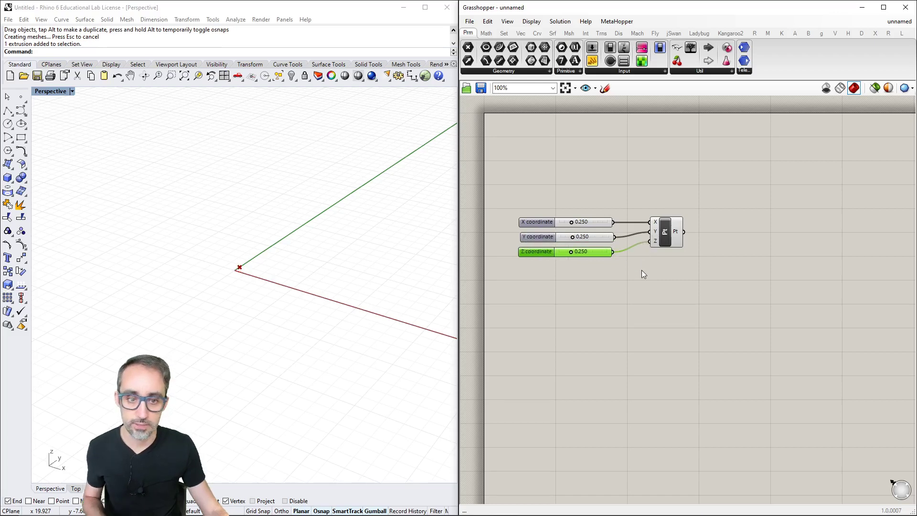
{"action": "scroll", "coordinate": [588, 245], "scroll_direction": "up", "scroll_amount": 2}
Step: Drag the X slider to 0.438 to move the point, and wire a text panel to Pt
{"action": "right_click_drag", "start_coordinate": [249, 272], "coordinate": [293, 276]}
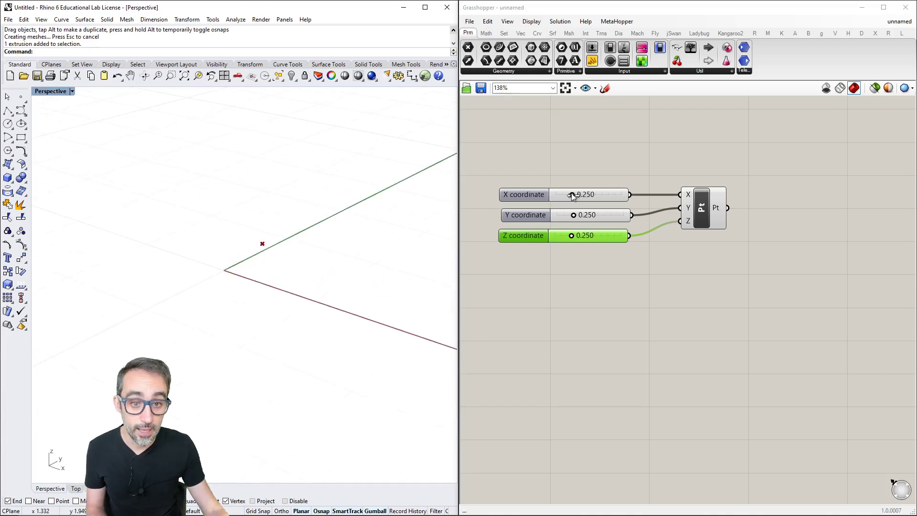
{"action": "left_click_drag", "start_coordinate": [572, 194], "coordinate": [598, 236]}
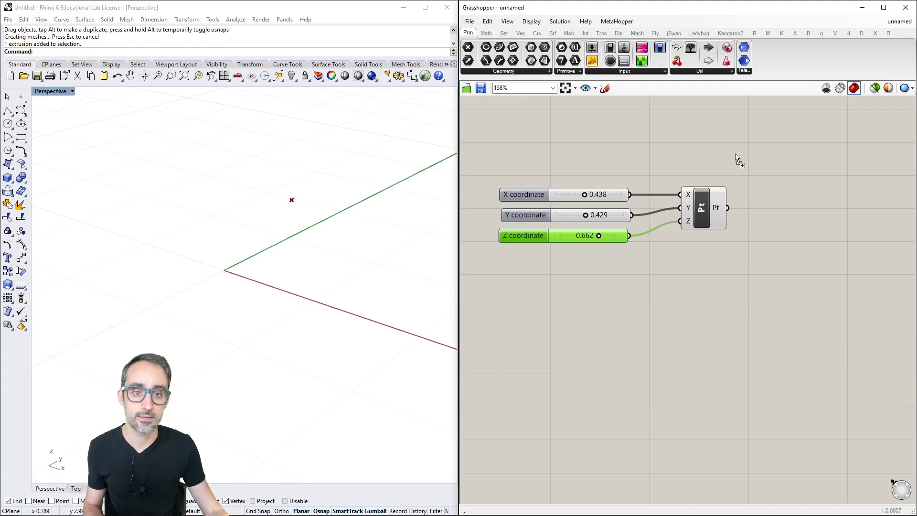
{"action": "left_click_drag", "start_coordinate": [751, 165], "coordinate": [812, 206]}
{"action": "left_click_drag", "start_coordinate": [728, 208], "coordinate": [775, 210]}
Step: Replace the misplaced panel with a new Panel positioned right of Pt
{"action": "left_click", "coordinate": [796, 210]}
{"action": "key", "text": "Delete"}
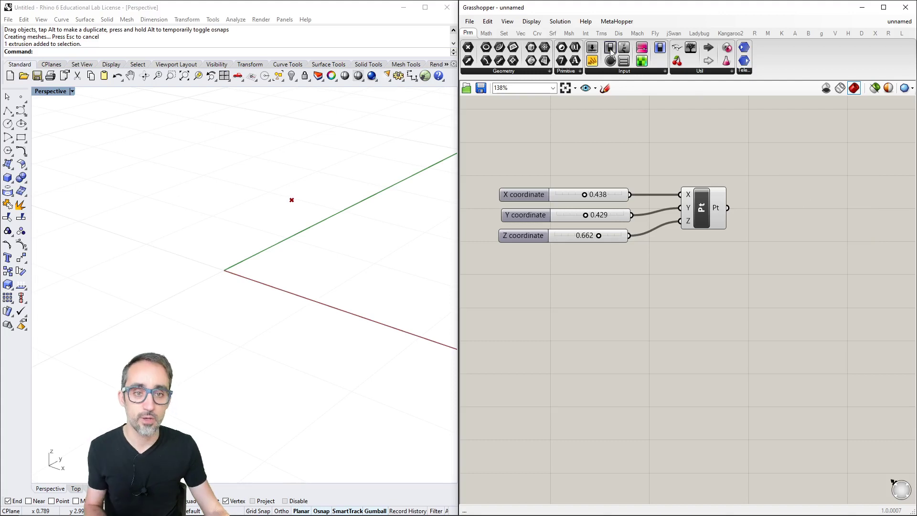
{"action": "left_click", "coordinate": [629, 72]}
{"action": "left_click", "coordinate": [682, 91]}
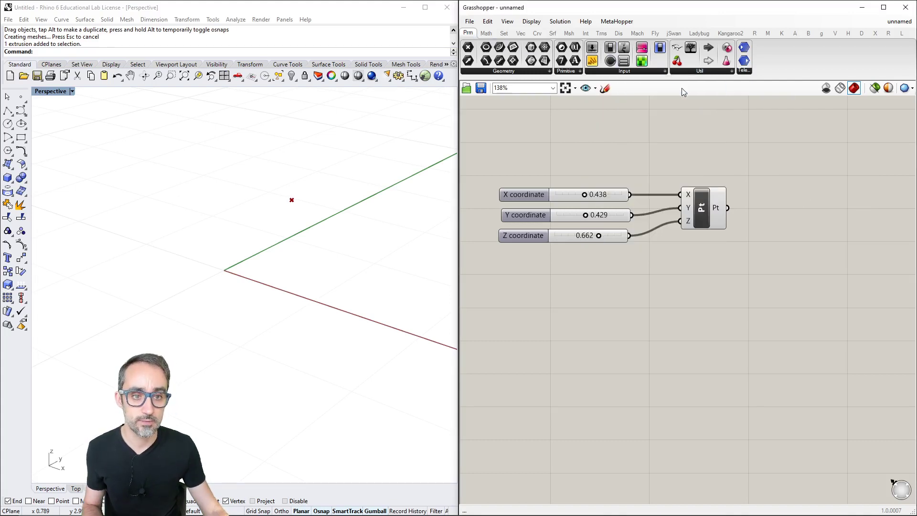
{"action": "left_click", "coordinate": [816, 210]}
{"action": "scroll", "coordinate": [815, 224], "scroll_direction": "down", "scroll_amount": 1}
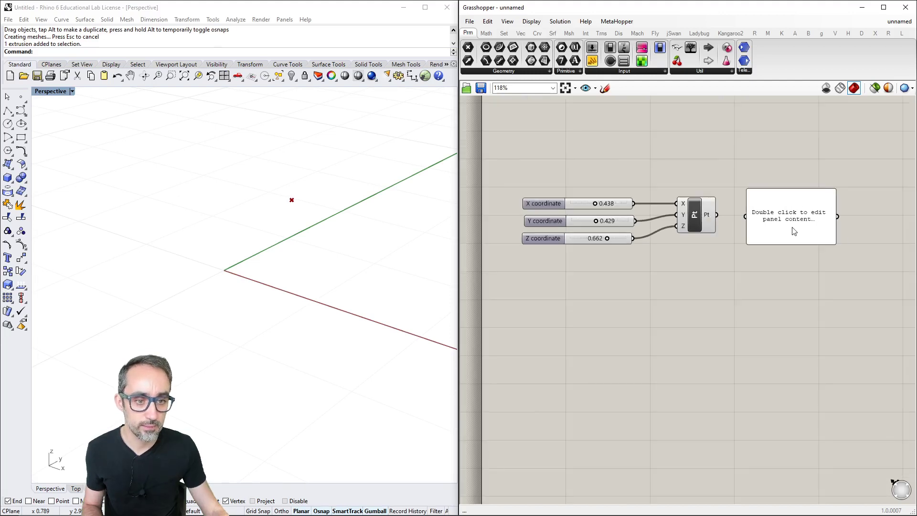
{"action": "left_click_drag", "start_coordinate": [793, 229], "coordinate": [799, 223]}
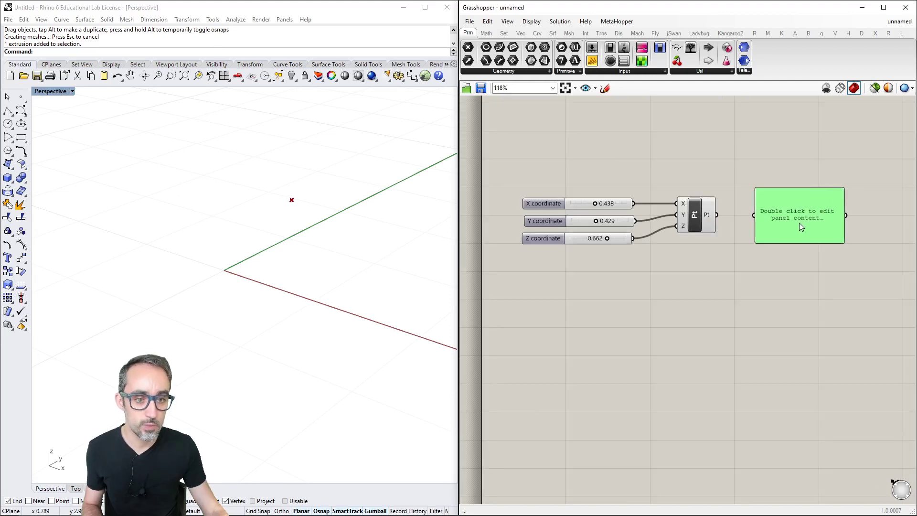
{"action": "left_click", "coordinate": [786, 286]}
Step: Wire Pt into the new panel and widen it so {0.438, 0.429, 0.662} fits one line
{"action": "left_click_drag", "start_coordinate": [716, 215], "coordinate": [756, 220]}
{"action": "right_click_drag", "start_coordinate": [855, 224], "coordinate": [827, 225]}
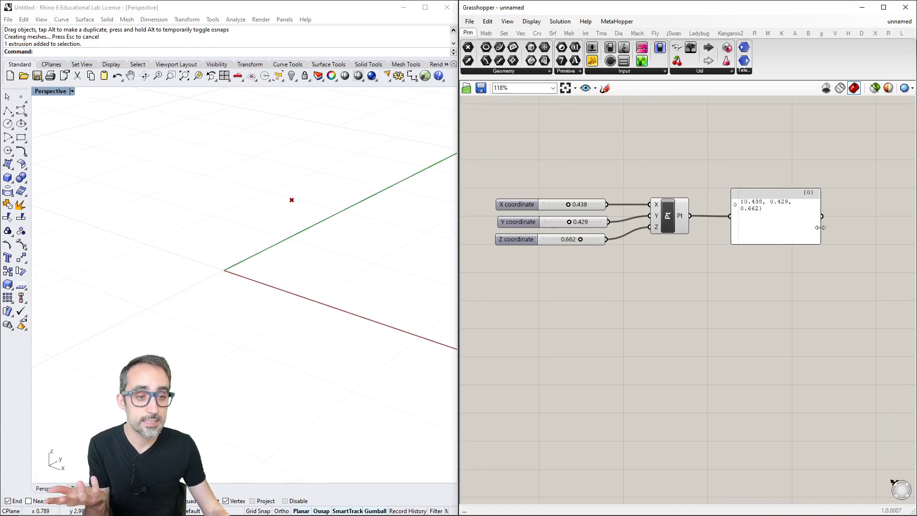
{"action": "left_click_drag", "start_coordinate": [821, 227], "coordinate": [839, 228]}
{"action": "right_click_drag", "start_coordinate": [721, 253], "coordinate": [737, 248]}
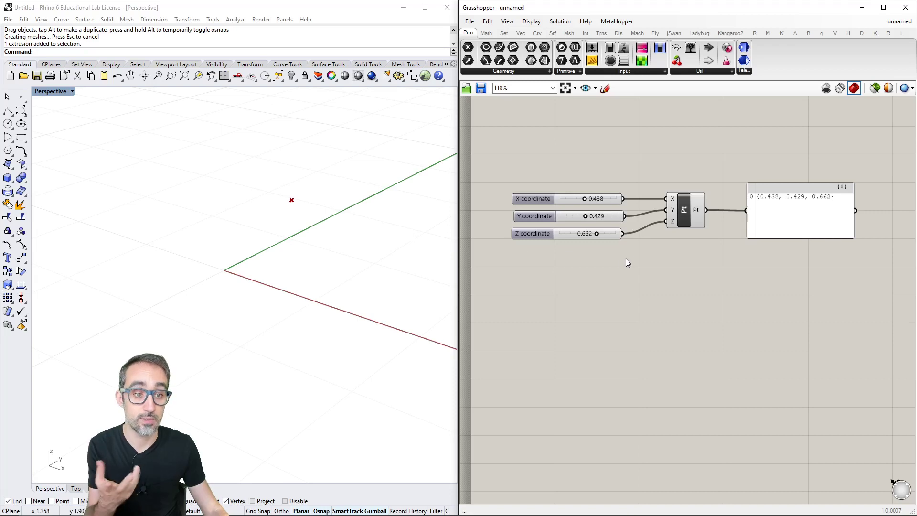
{"action": "scroll", "coordinate": [630, 227], "scroll_direction": "up", "scroll_amount": 2}
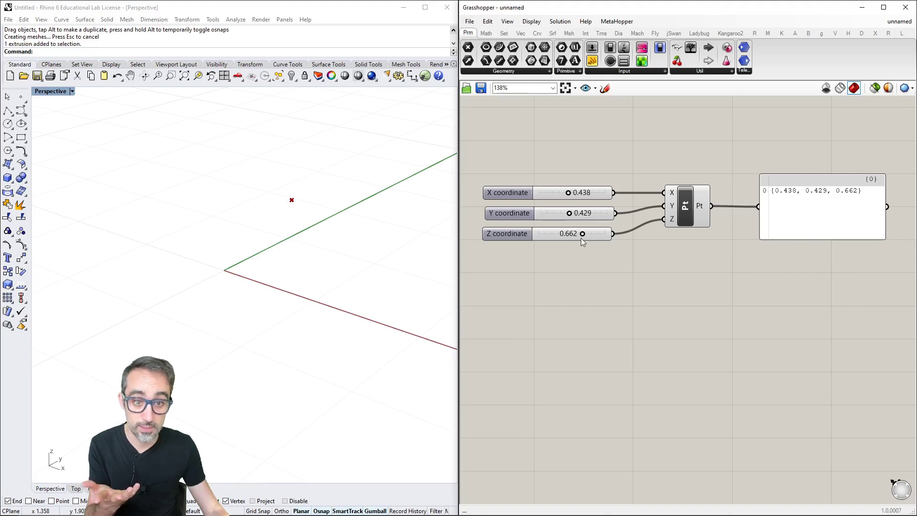
{"action": "right_click_drag", "start_coordinate": [747, 234], "coordinate": [718, 211]}
{"action": "scroll", "coordinate": [759, 232], "scroll_direction": "down", "scroll_amount": 2}
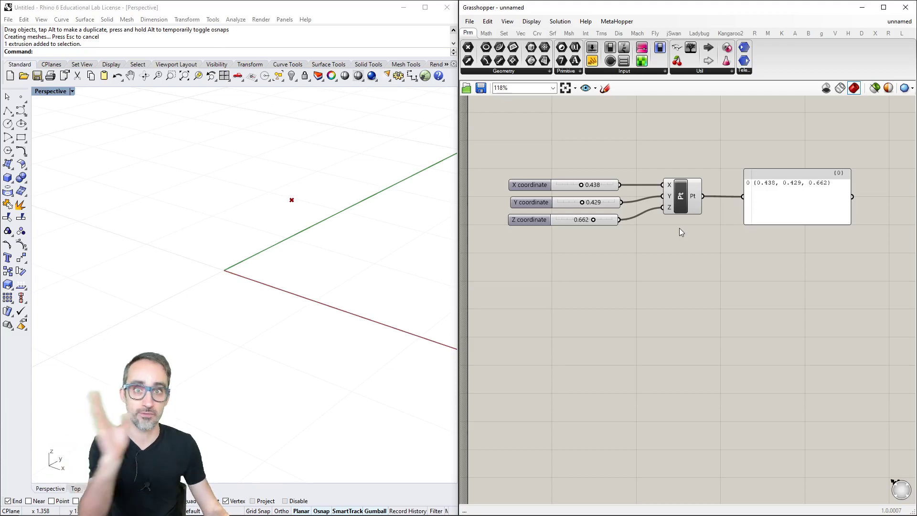
{"action": "scroll", "coordinate": [666, 187], "scroll_direction": "up", "scroll_amount": 3}
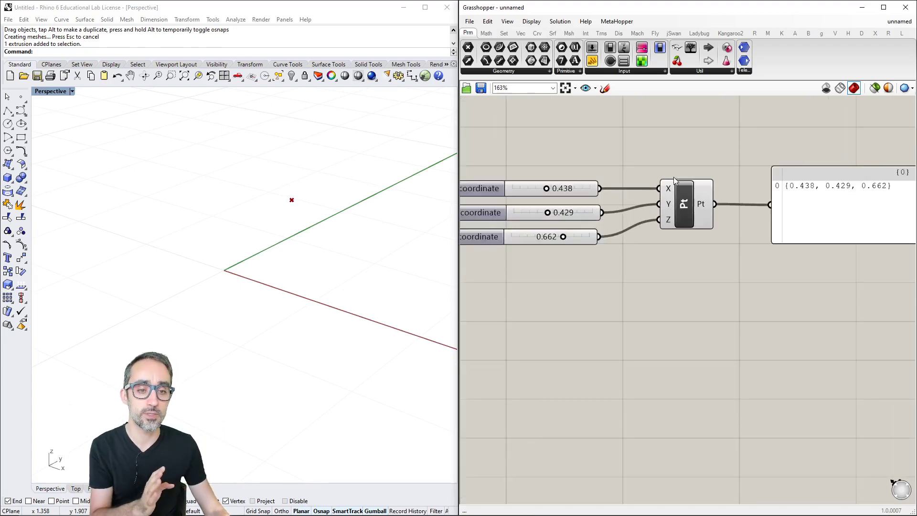
{"action": "scroll", "coordinate": [666, 188], "scroll_direction": "up", "scroll_amount": 3}
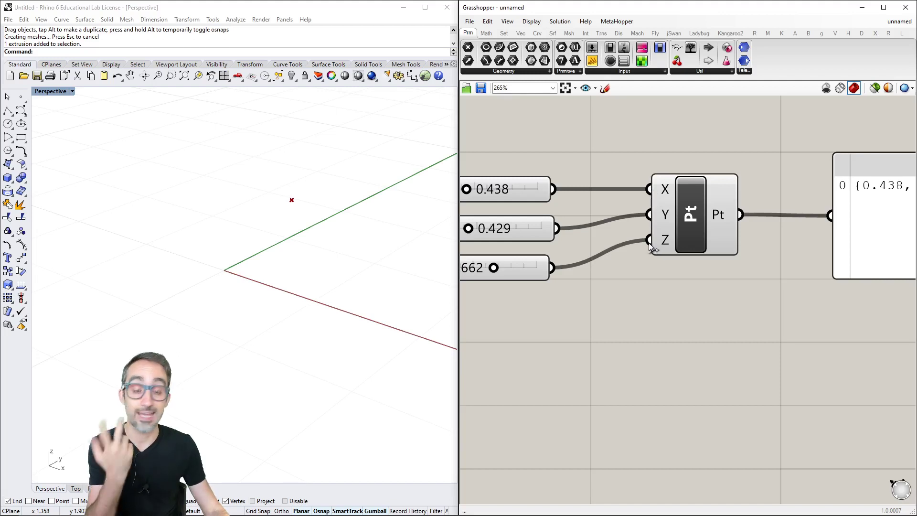
{"action": "scroll", "coordinate": [651, 247], "scroll_direction": "down", "scroll_amount": 4}
{"action": "scroll", "coordinate": [674, 210], "scroll_direction": "up", "scroll_amount": 2}
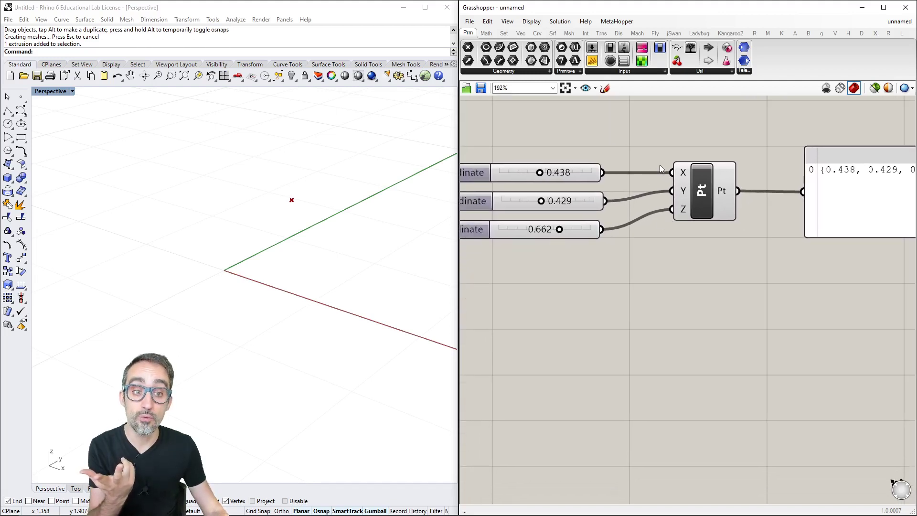
Step: Inspect Construct Point's inputs to confirm the inherited slider values 0.438, 0.429 and 0.662
{"action": "mouse_move", "coordinate": [686, 177]}
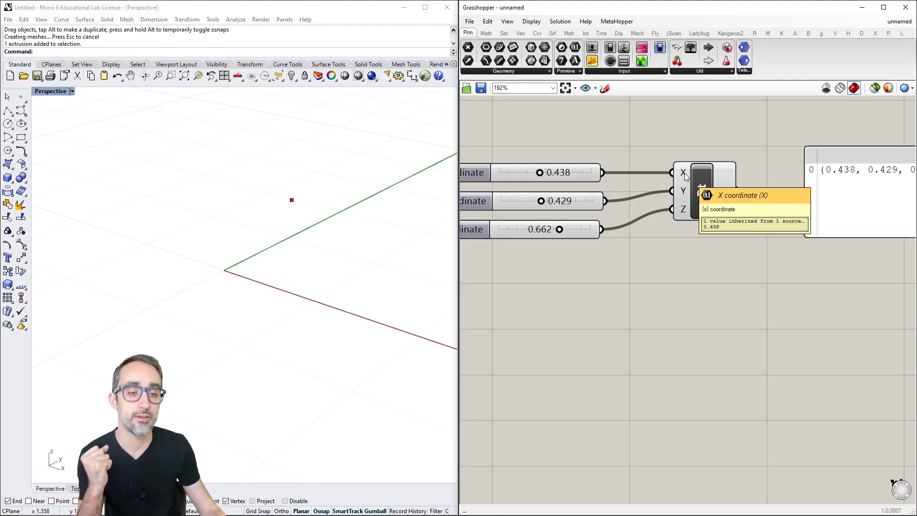
{"action": "mouse_move", "coordinate": [685, 192]}
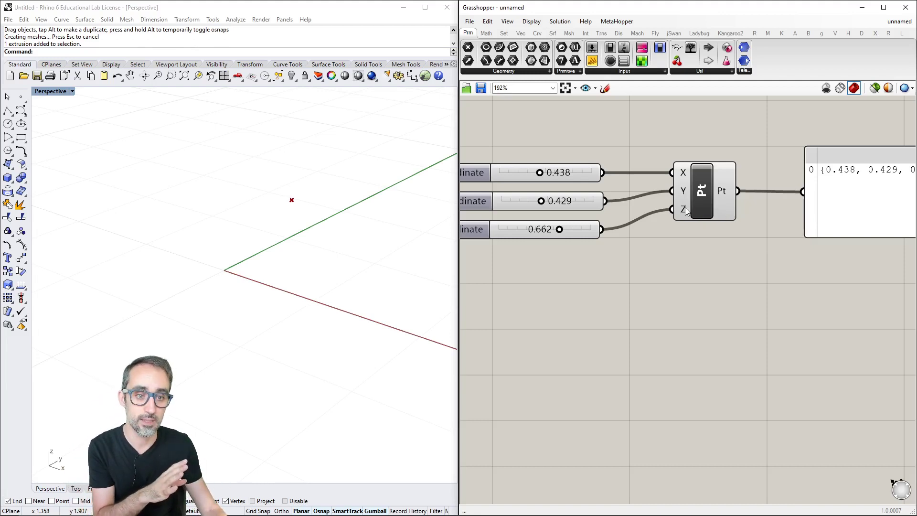
{"action": "mouse_move", "coordinate": [685, 210]}
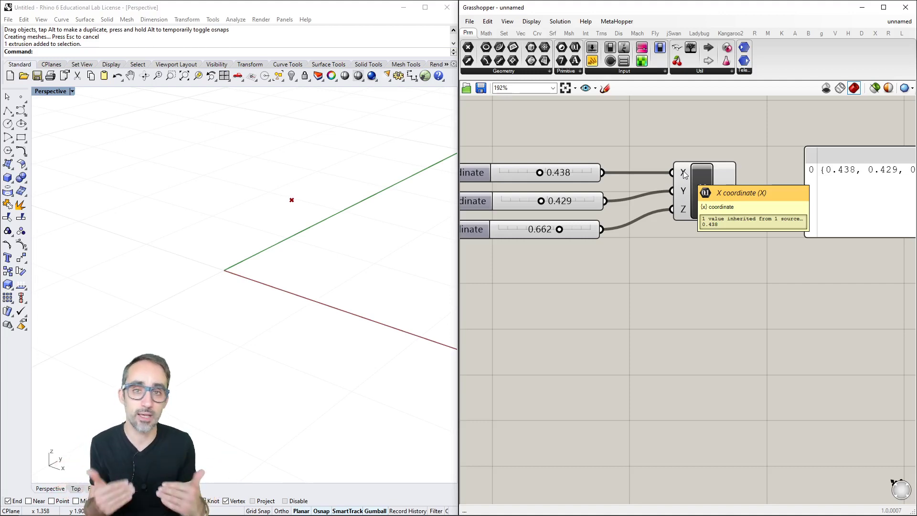
{"action": "scroll", "coordinate": [690, 261], "scroll_direction": "down", "scroll_amount": 3}
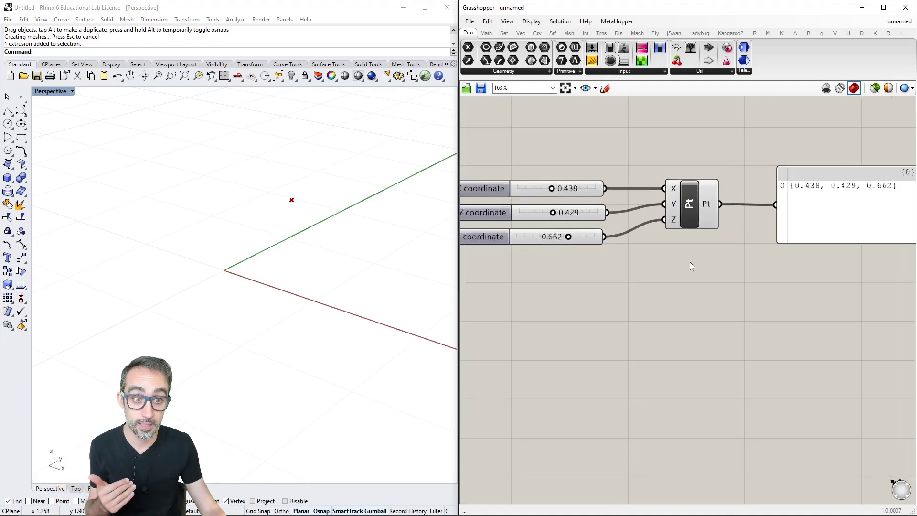
{"action": "right_click_drag", "start_coordinate": [667, 245], "coordinate": [679, 225]}
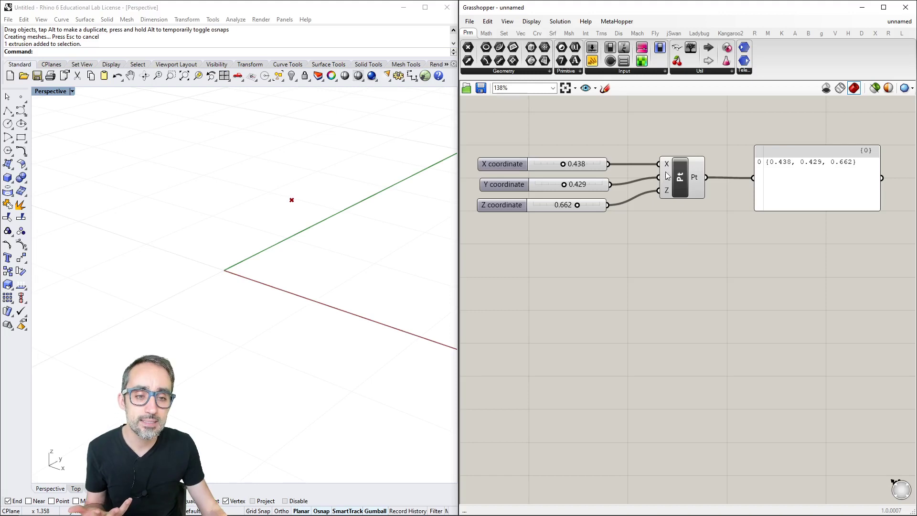
{"action": "mouse_move", "coordinate": [668, 167]}
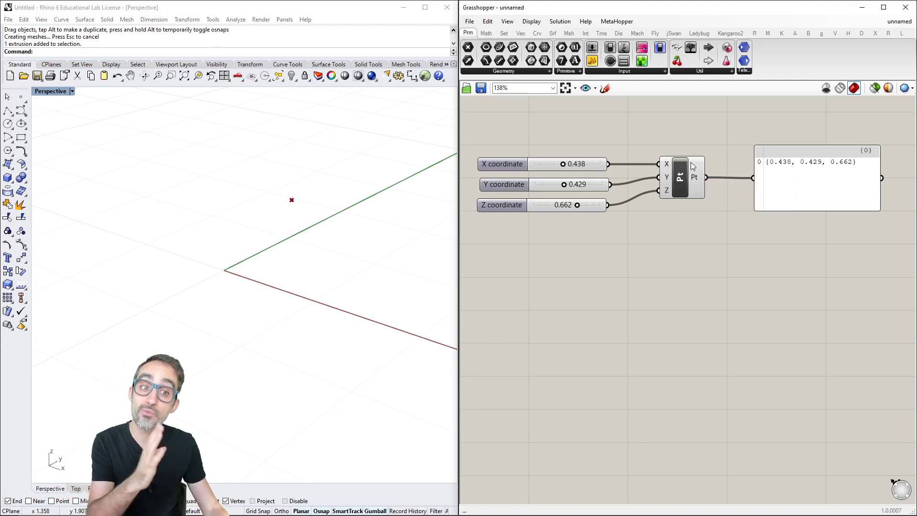
{"action": "mouse_move", "coordinate": [695, 179]}
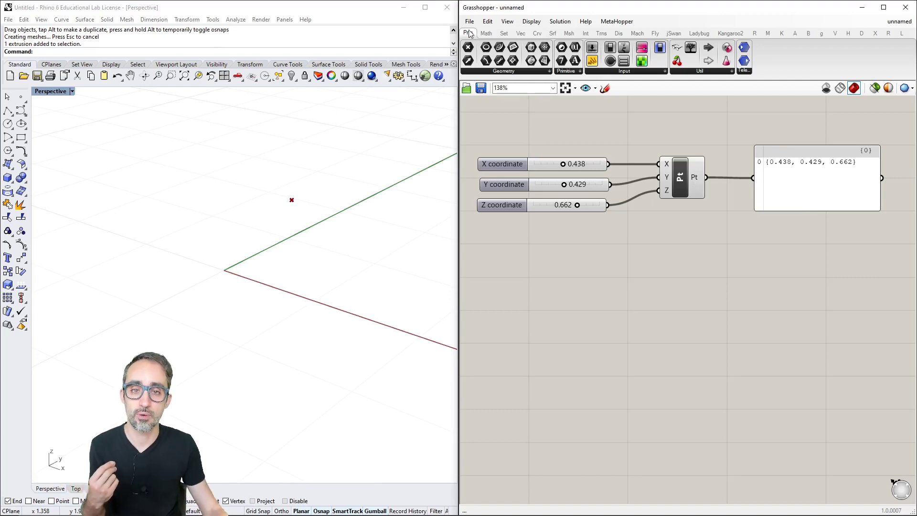
{"action": "left_click", "coordinate": [507, 71]}
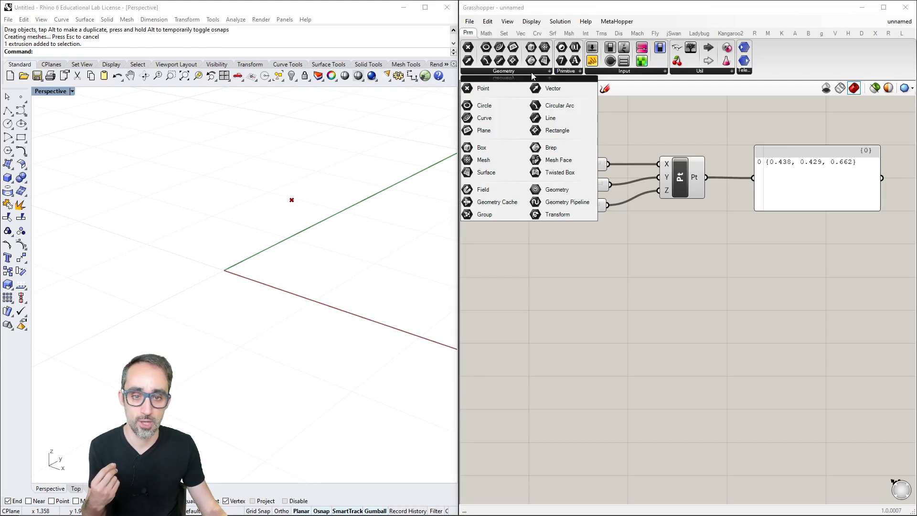
{"action": "left_click", "coordinate": [565, 72]}
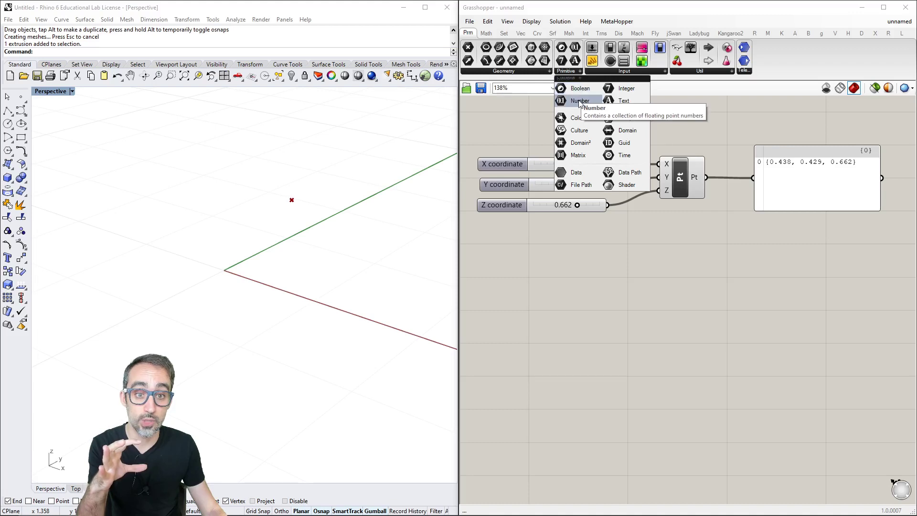
{"action": "left_click", "coordinate": [525, 71]}
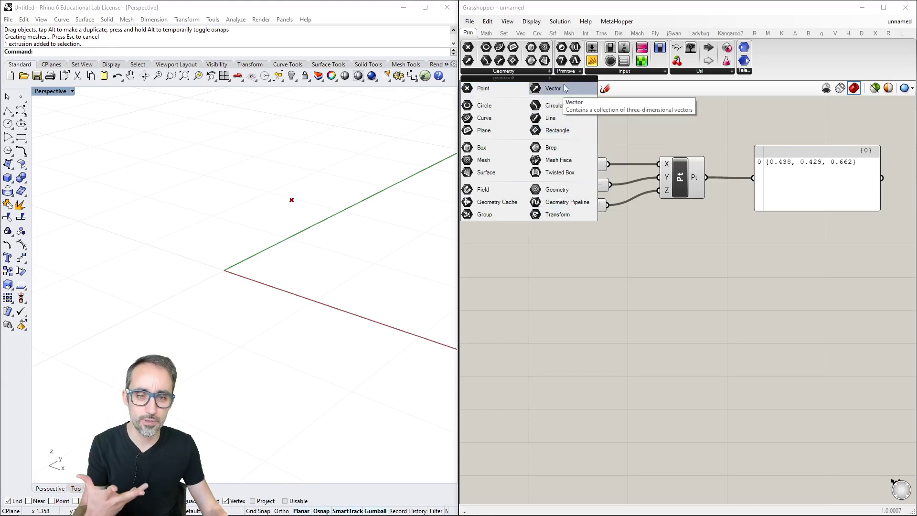
{"action": "left_click", "coordinate": [571, 72]}
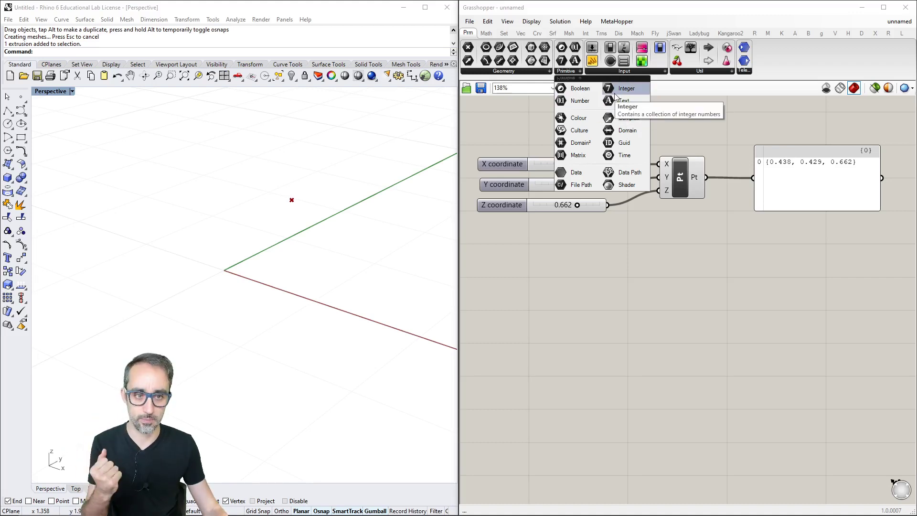
{"action": "left_click", "coordinate": [698, 125]}
Step: Shift the definition lower on the canvas and delete the Construct Point component
{"action": "scroll", "coordinate": [699, 134], "scroll_direction": "down", "scroll_amount": 1}
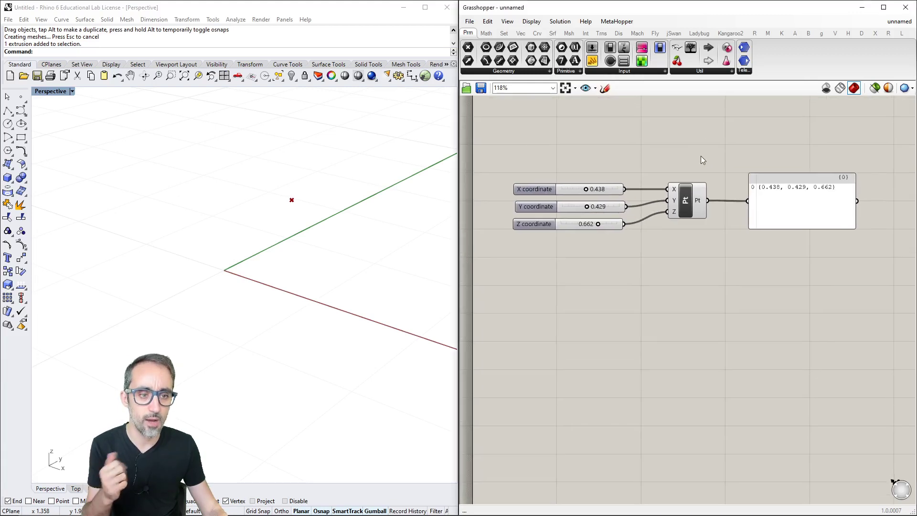
{"action": "right_click_drag", "start_coordinate": [709, 148], "coordinate": [701, 185]}
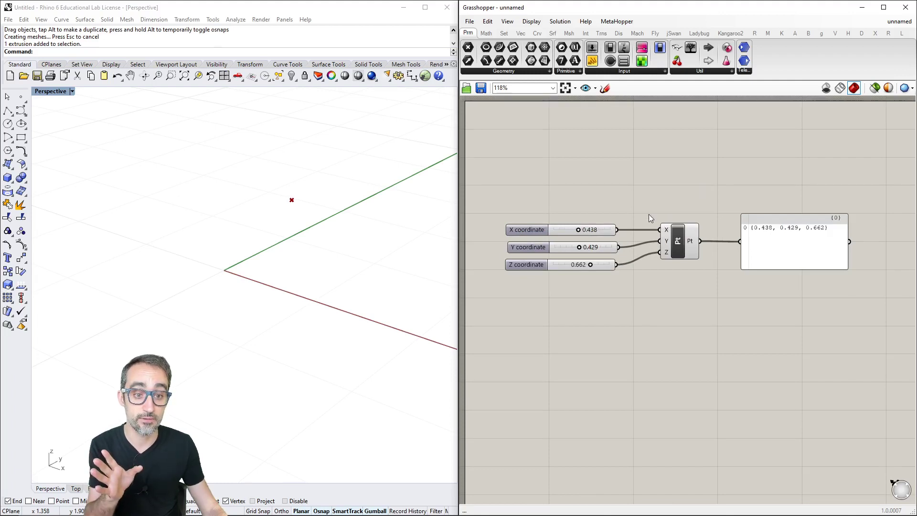
{"action": "left_click", "coordinate": [678, 234]}
{"action": "key", "text": "Delete"}
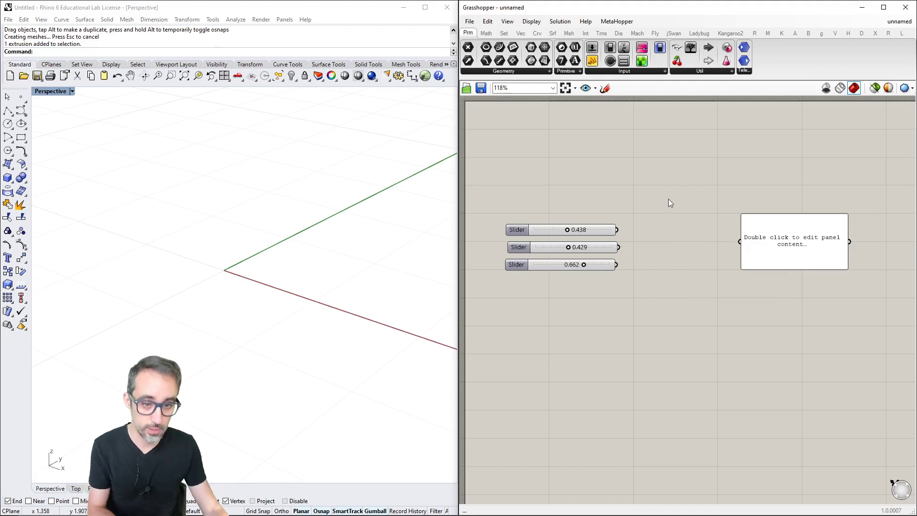
Step: Search the canvas for 'construct po' between the sliders and the panel
{"action": "double_click", "coordinate": [667, 226]}
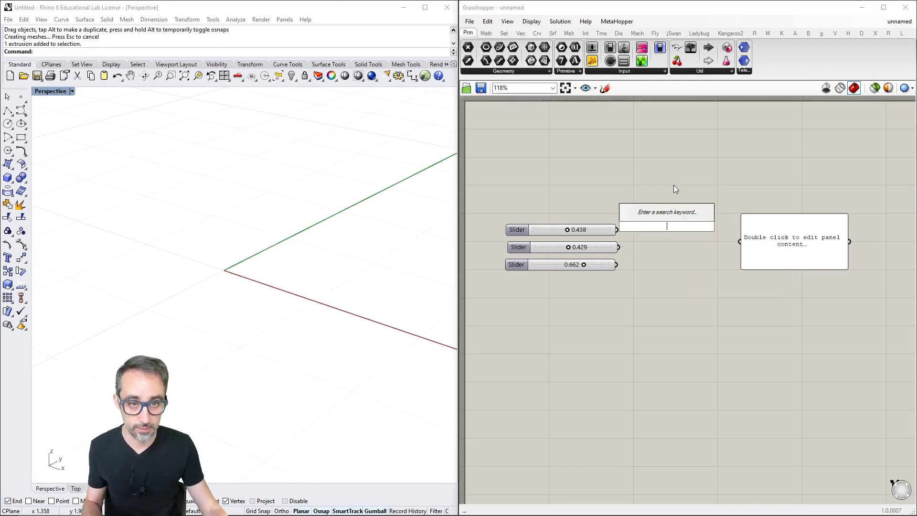
{"action": "double_click", "coordinate": [674, 241]}
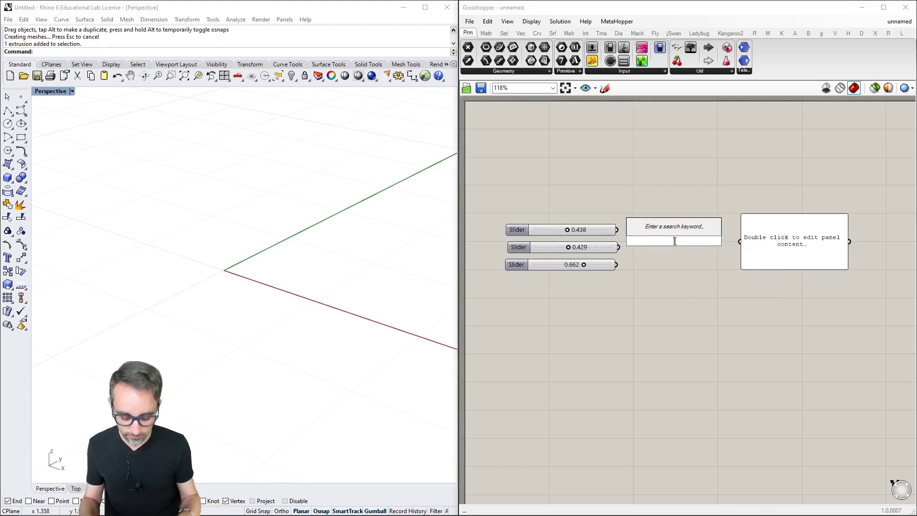
{"action": "type", "text": "construct"}
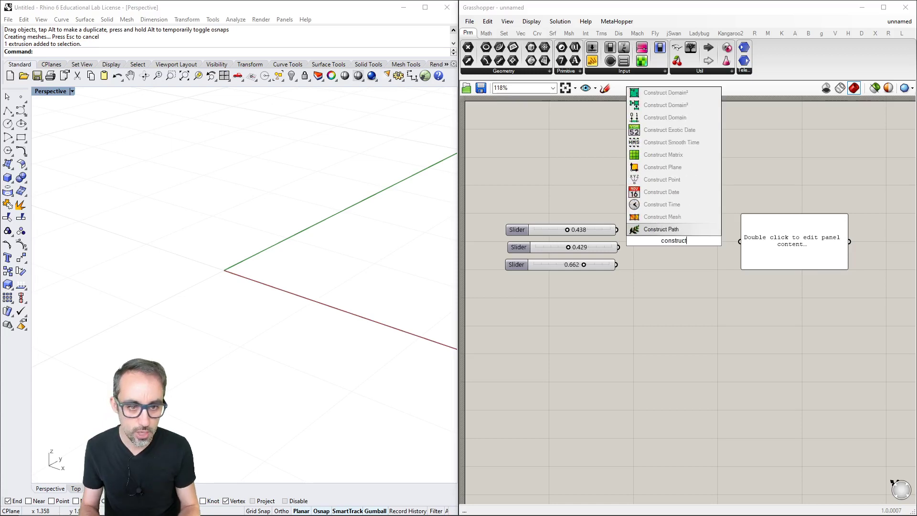
{"action": "type", "text": " po"}
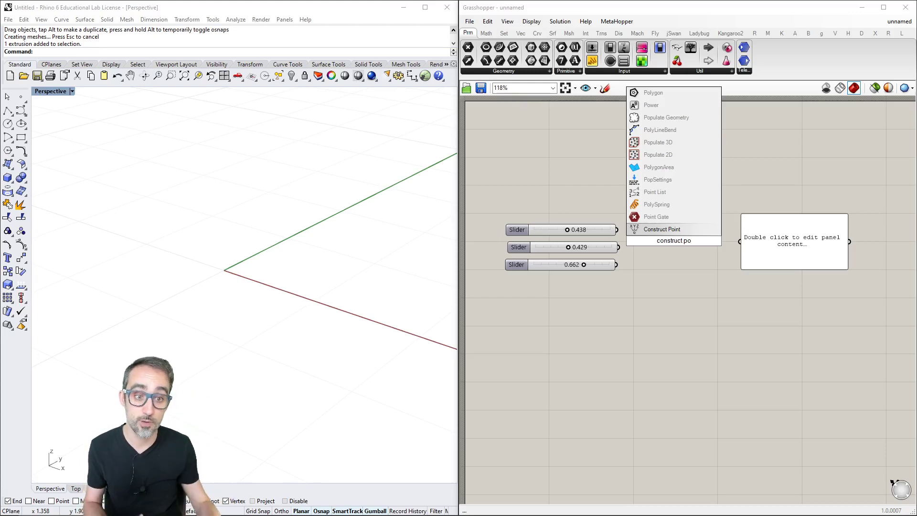
Step: Place the new Construct Point and wire the three sliders into its X, Y and Z inputs
{"action": "left_click", "coordinate": [661, 229]}
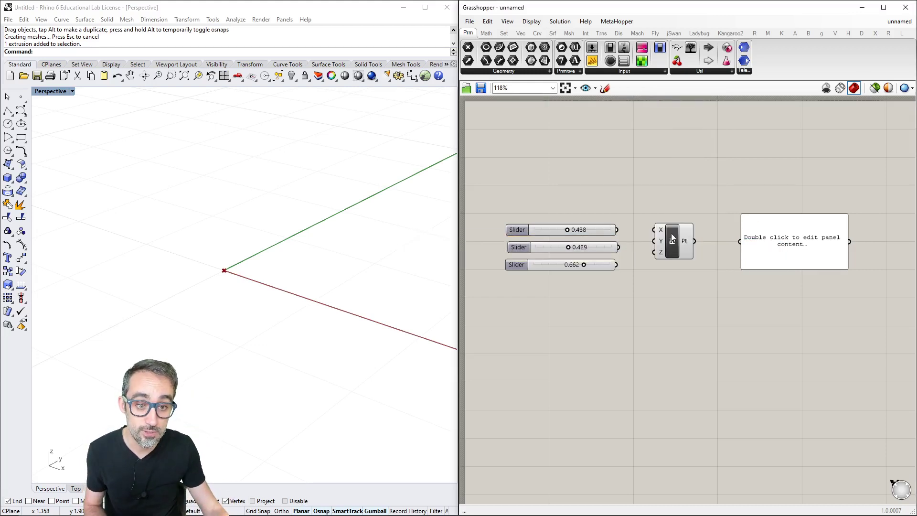
{"action": "left_click", "coordinate": [683, 244]}
{"action": "scroll", "coordinate": [638, 234], "scroll_direction": "up", "scroll_amount": 3}
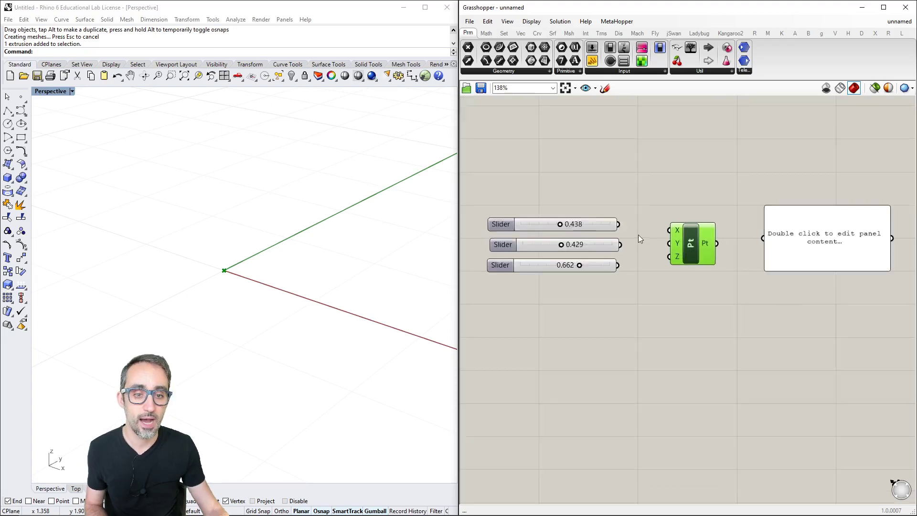
{"action": "left_click_drag", "start_coordinate": [616, 225], "coordinate": [675, 229]}
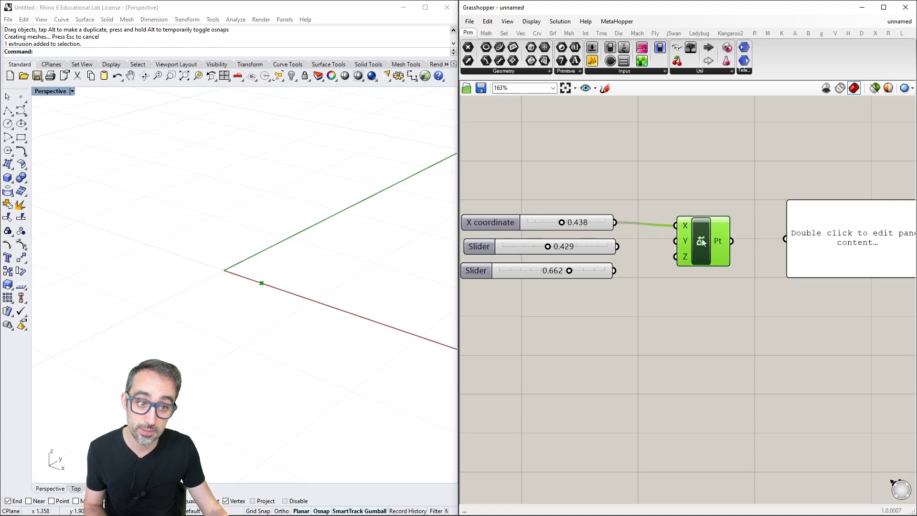
{"action": "left_click_drag", "start_coordinate": [617, 247], "coordinate": [673, 245]}
{"action": "left_click_drag", "start_coordinate": [615, 270], "coordinate": [675, 258]}
{"action": "scroll", "coordinate": [672, 279], "scroll_direction": "down", "scroll_amount": 2}
{"action": "left_click", "coordinate": [684, 287]}
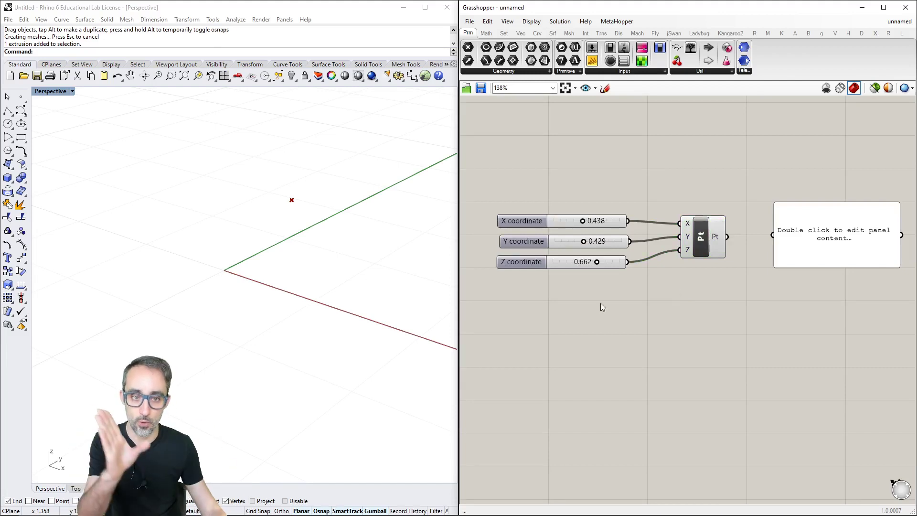
Step: Lower the X slider to 0.359 and wire Pt into the panel, showing {0.359, 0.458, 0.662}
{"action": "left_click_drag", "start_coordinate": [582, 221], "coordinate": [585, 241]}
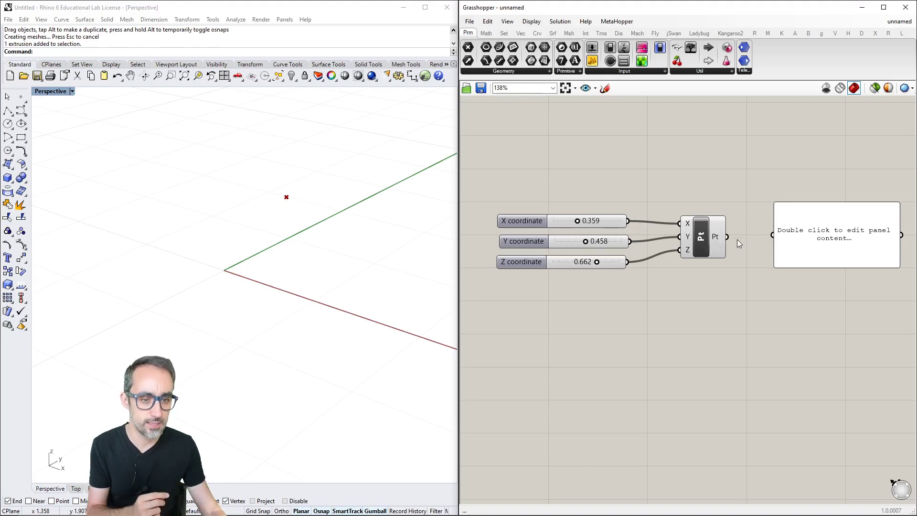
{"action": "right_click_drag", "start_coordinate": [738, 240], "coordinate": [723, 234]}
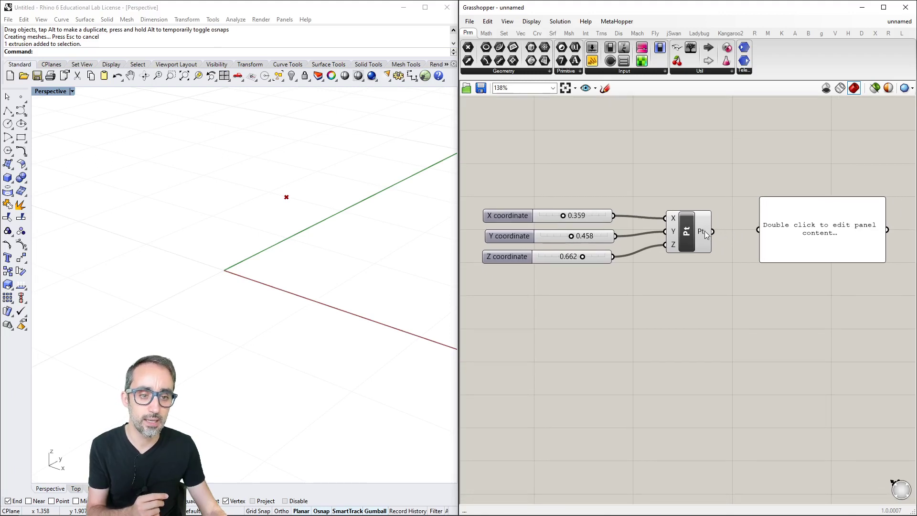
{"action": "left_click_drag", "start_coordinate": [714, 232], "coordinate": [756, 228]}
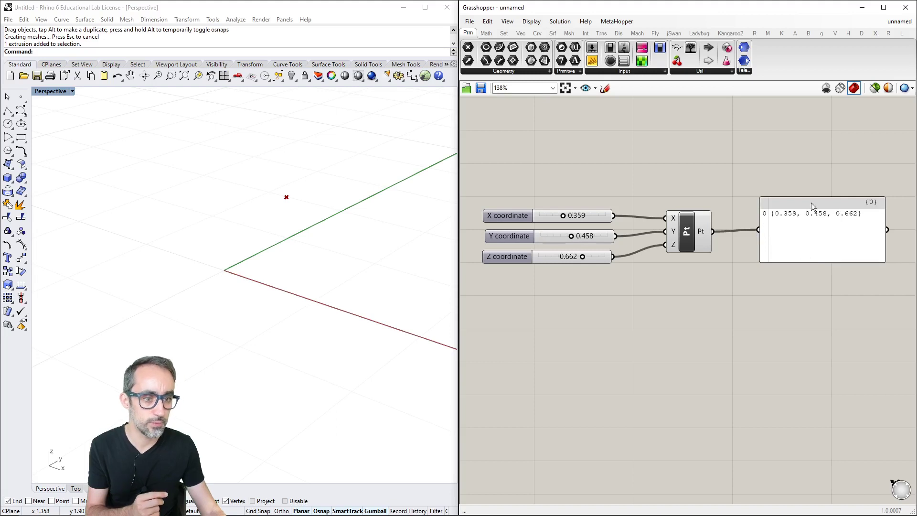
{"action": "right_click_drag", "start_coordinate": [810, 282], "coordinate": [800, 281]}
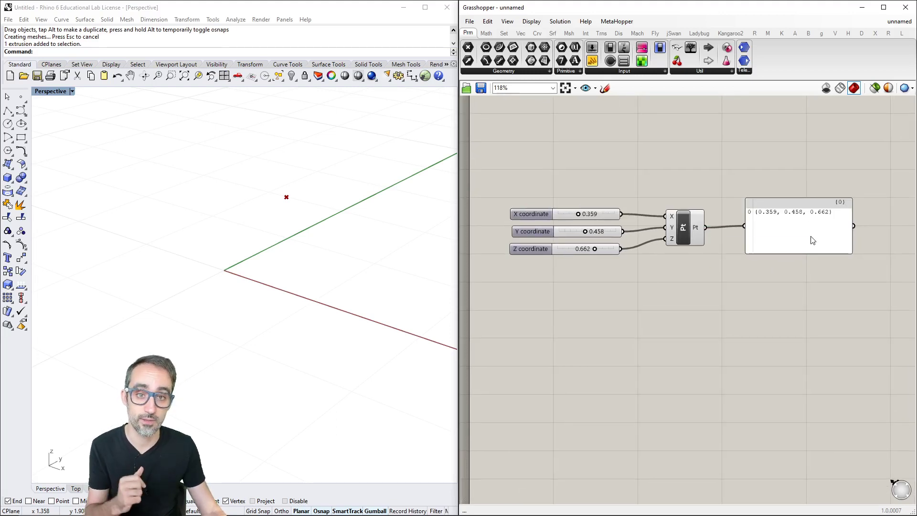
{"action": "scroll", "coordinate": [779, 310], "scroll_direction": "down", "scroll_amount": 2}
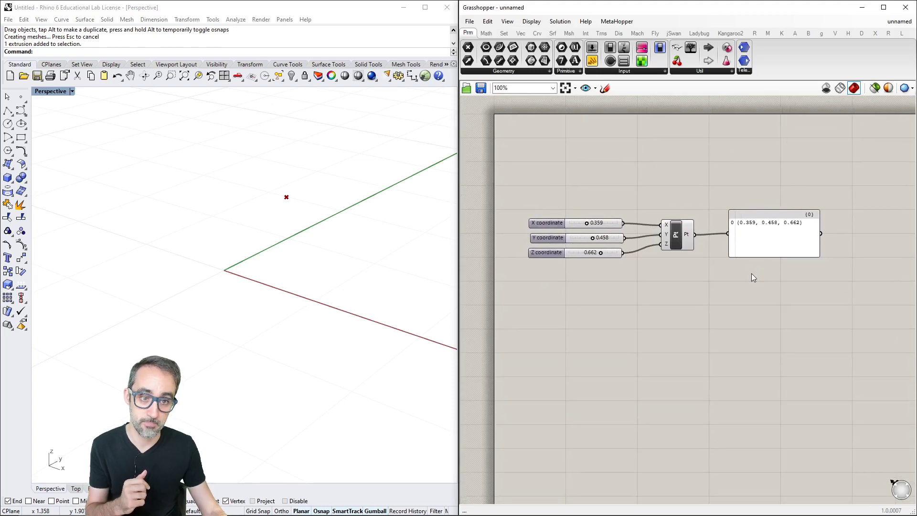